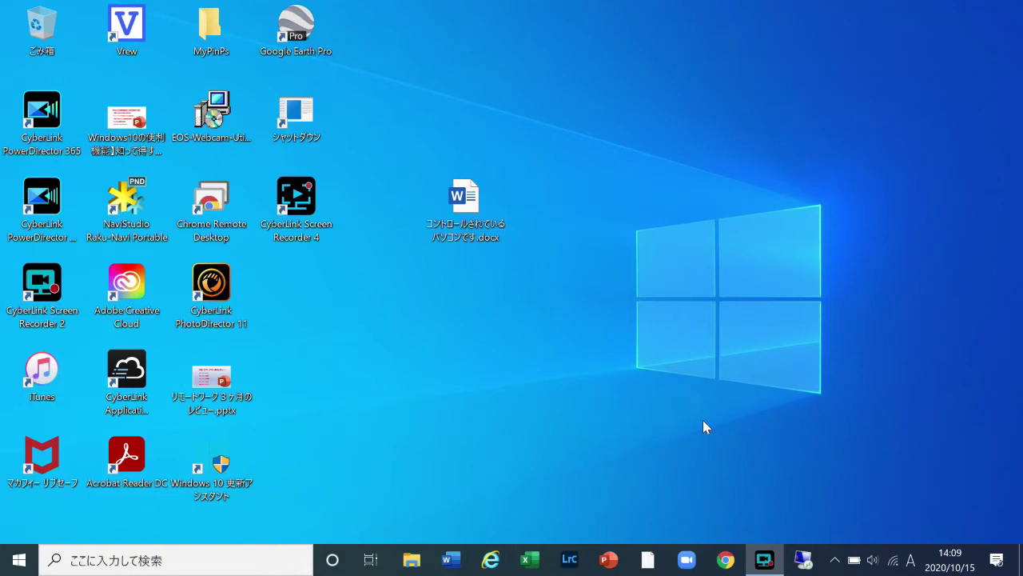
{"action": "left_click", "coordinate": [719, 566]}
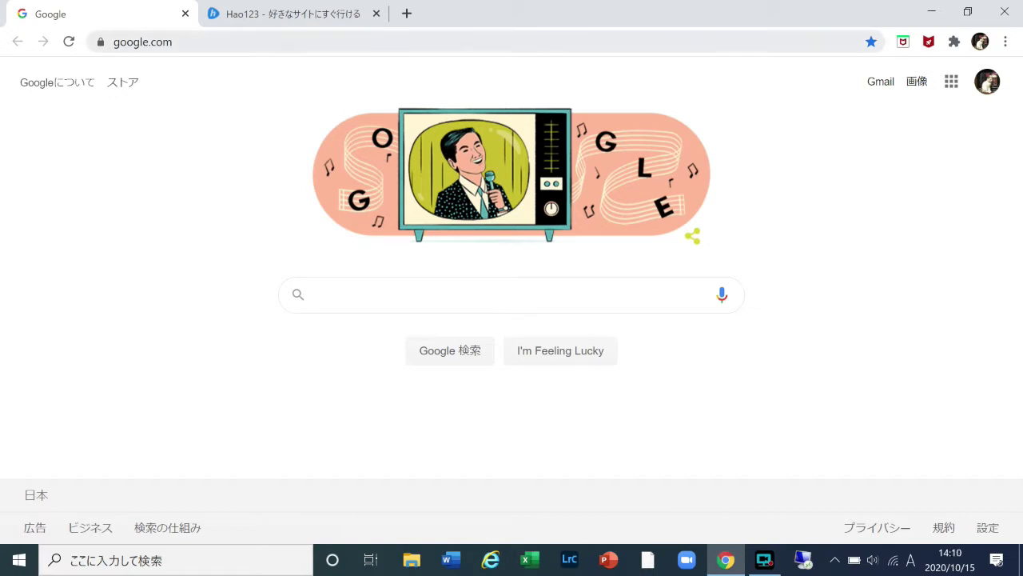
{"action": "key", "text": "ctrl+l"}
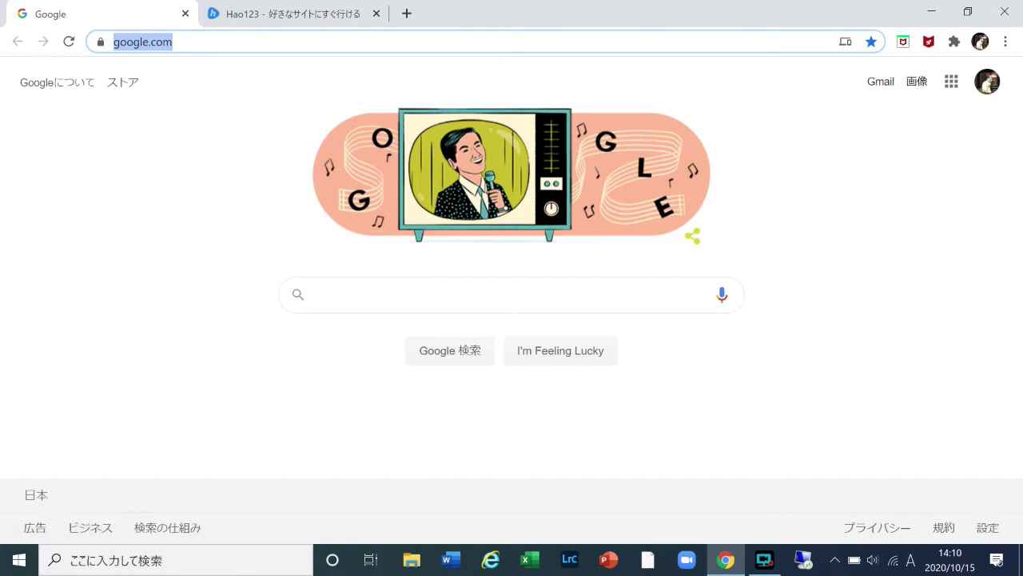
{"action": "type", "text": "www"}
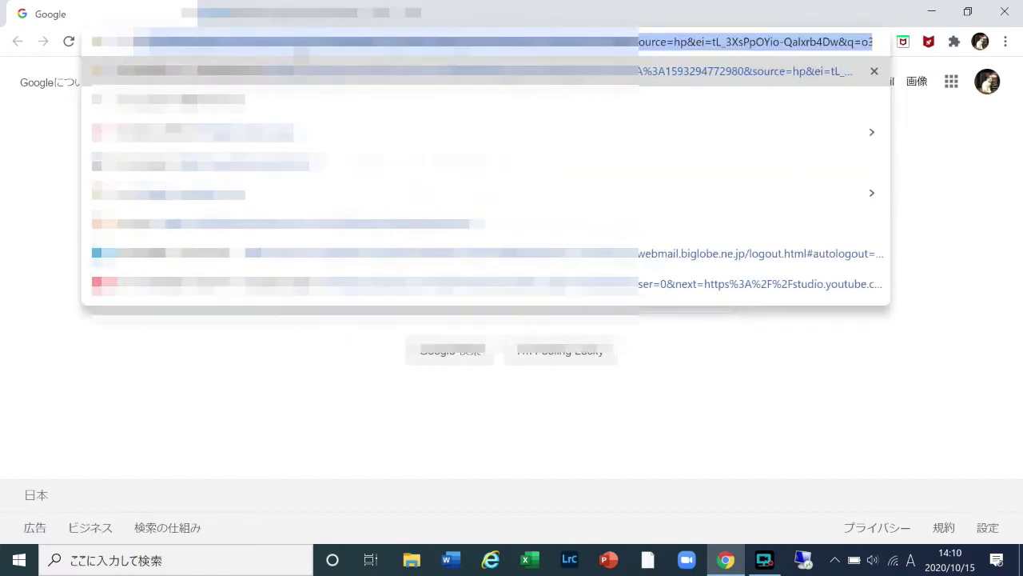
{"action": "type", "text": ".go"}
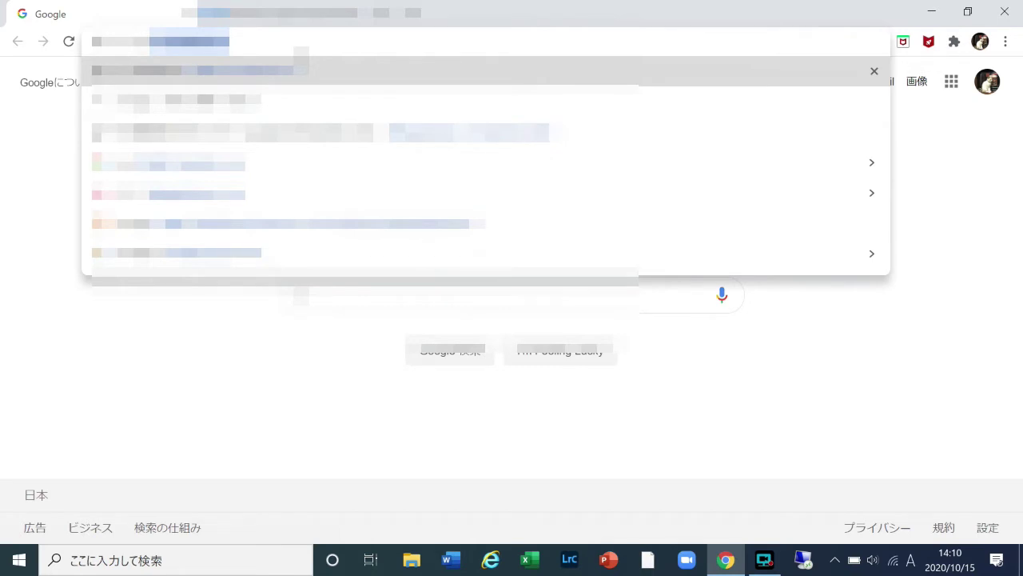
{"action": "type", "text": "192."}
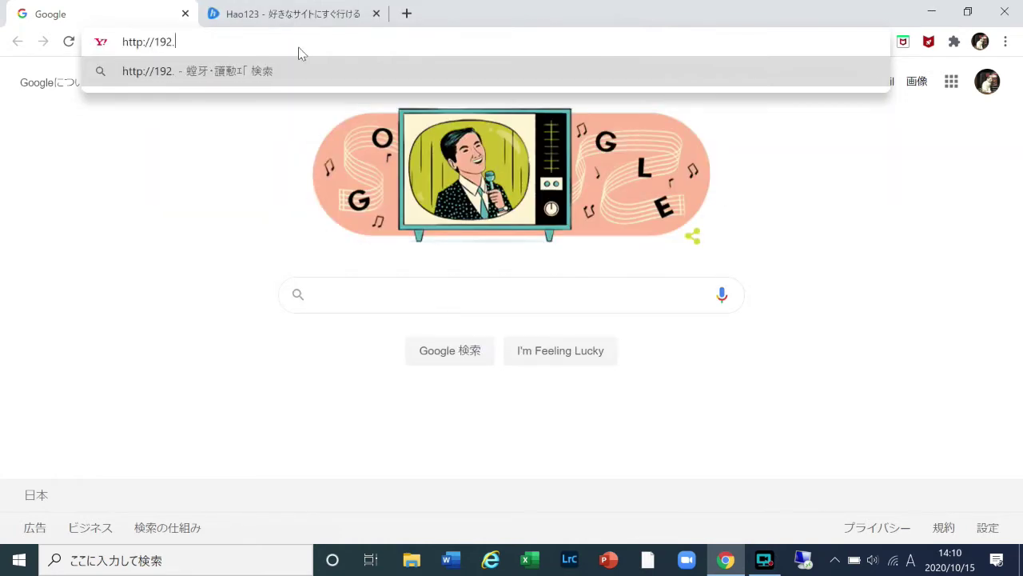
{"action": "type", "text": "168."}
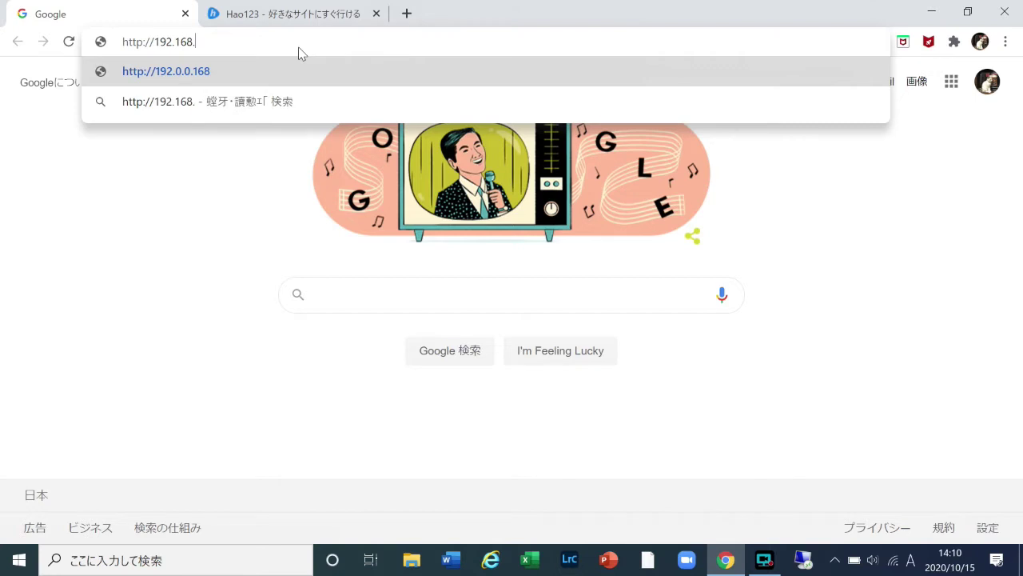
{"action": "type", "text": "0"}
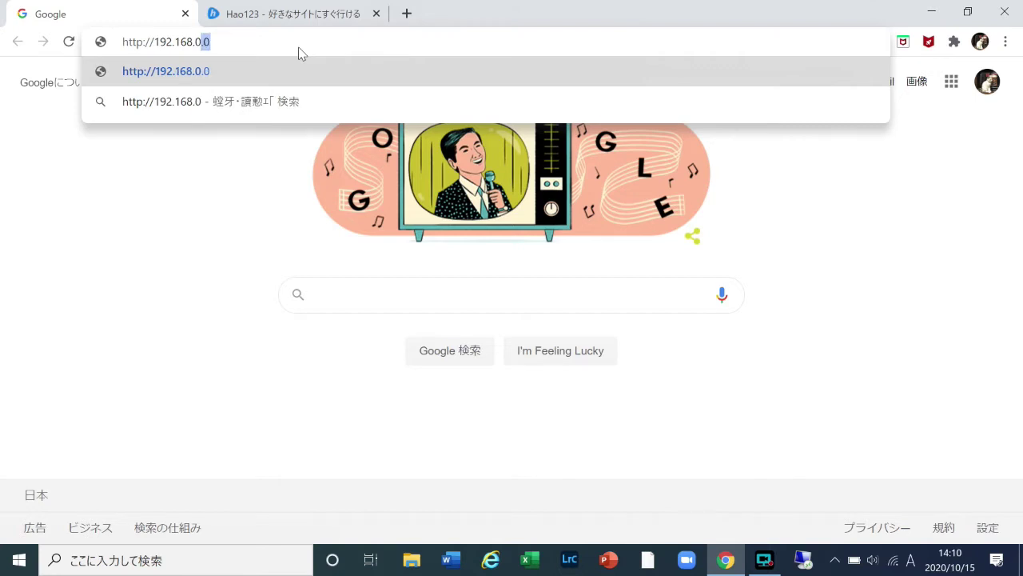
{"action": "type", "text": "1"}
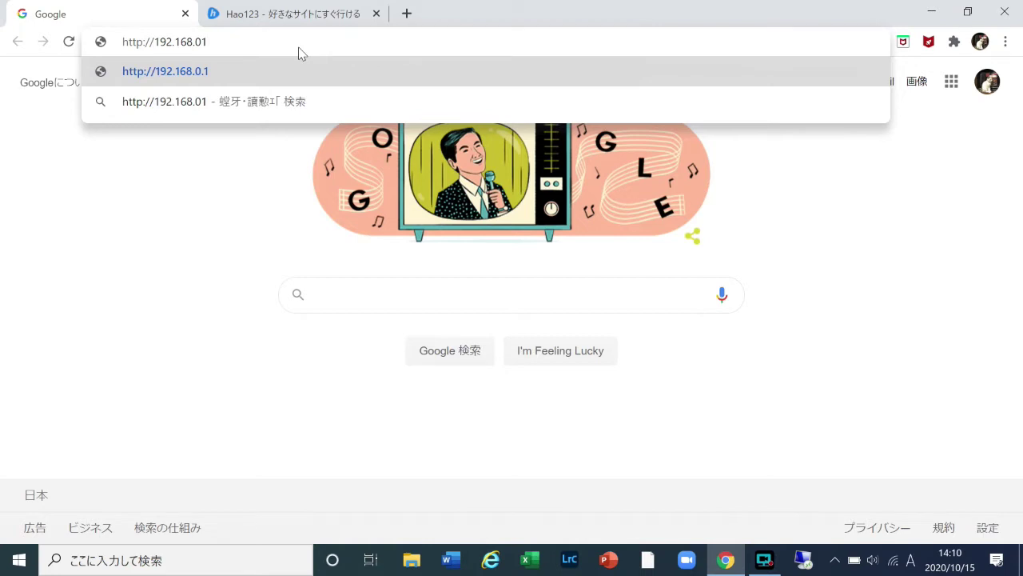
{"action": "key", "text": "Return"}
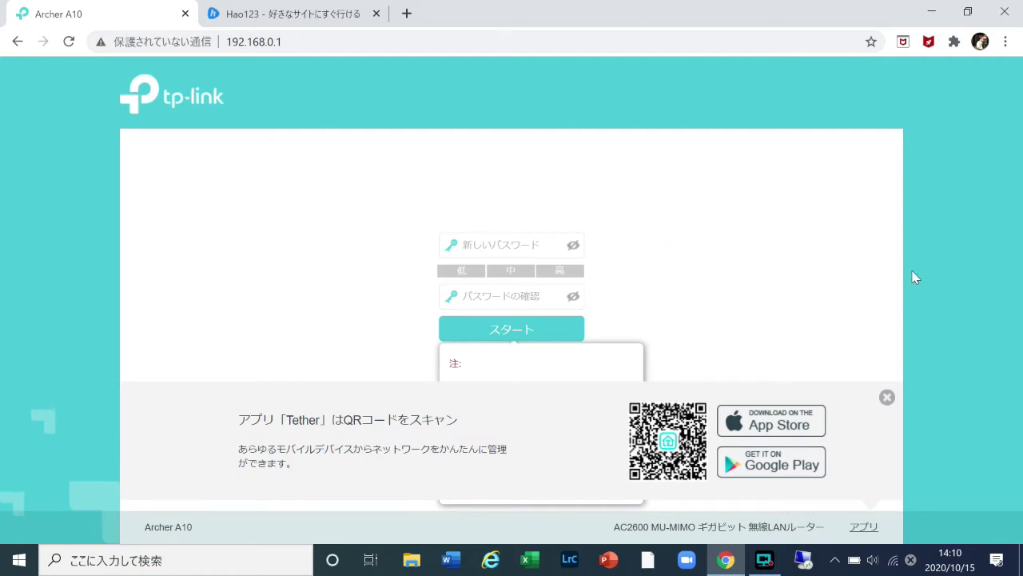
- Dismiss the Tether app banner, then enter and confirm a new router administrator password and start the setup
{"action": "left_click", "coordinate": [887, 398]}
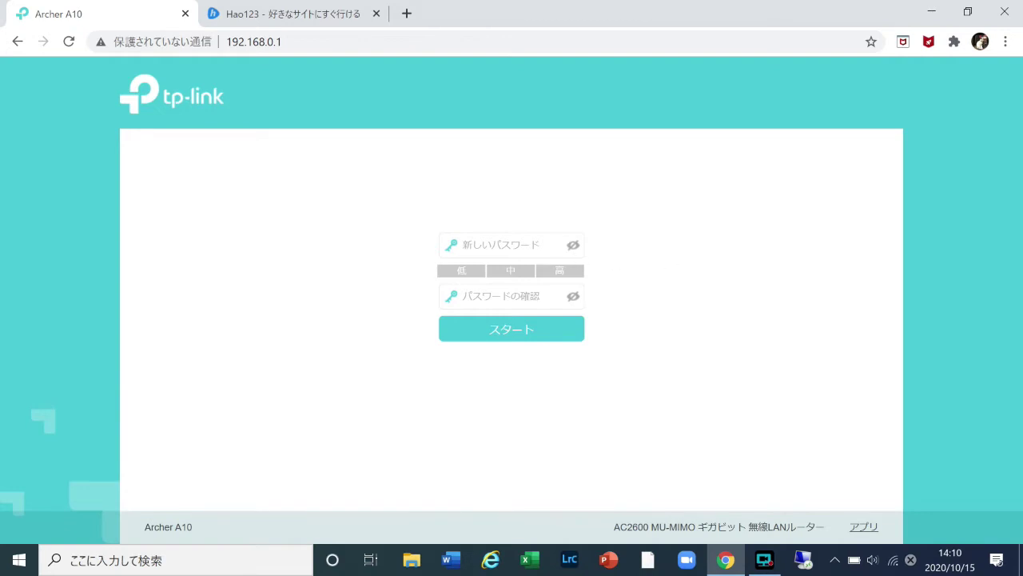
{"action": "left_click", "coordinate": [504, 245]}
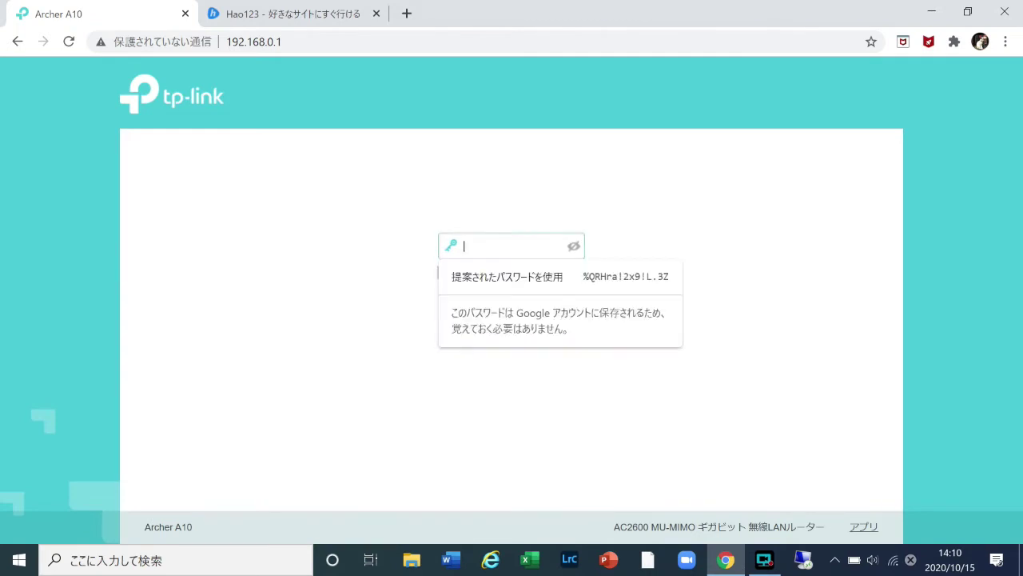
{"action": "type", "text": "••••••••"}
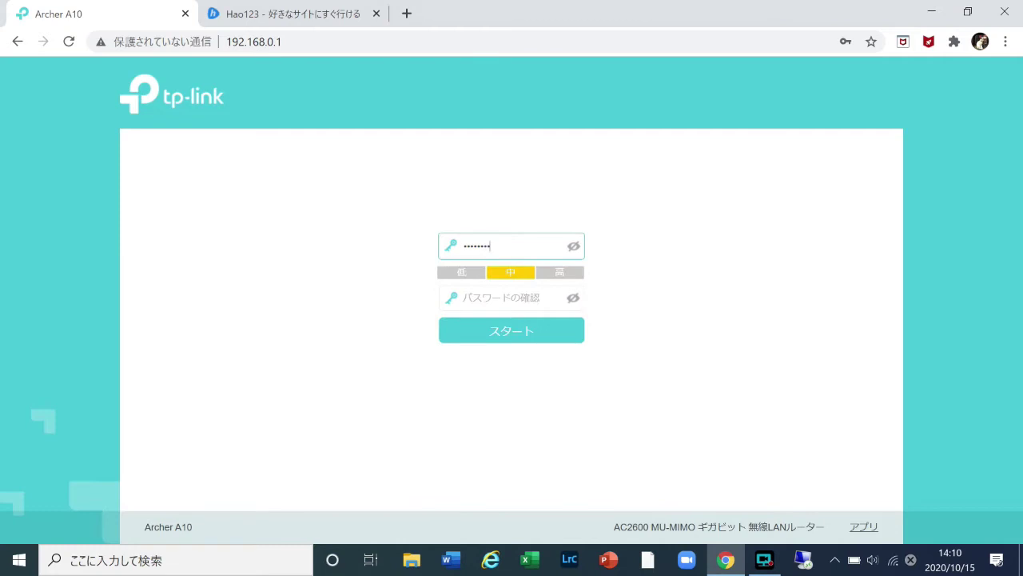
{"action": "type", "text": "••"}
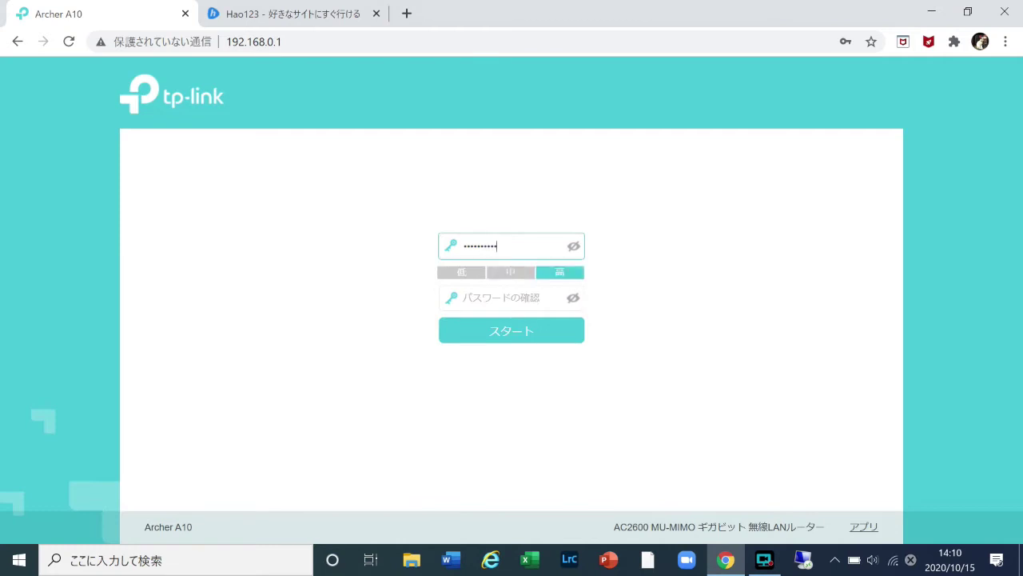
{"action": "left_click", "coordinate": [511, 296]}
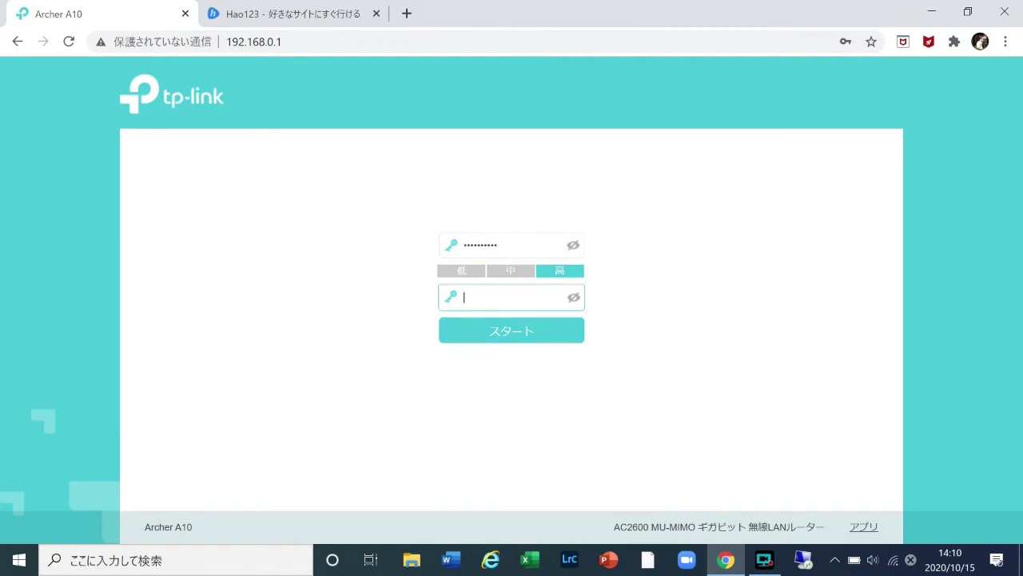
{"action": "type", "text": "••••••••••"}
{"action": "left_click", "coordinate": [528, 337]}
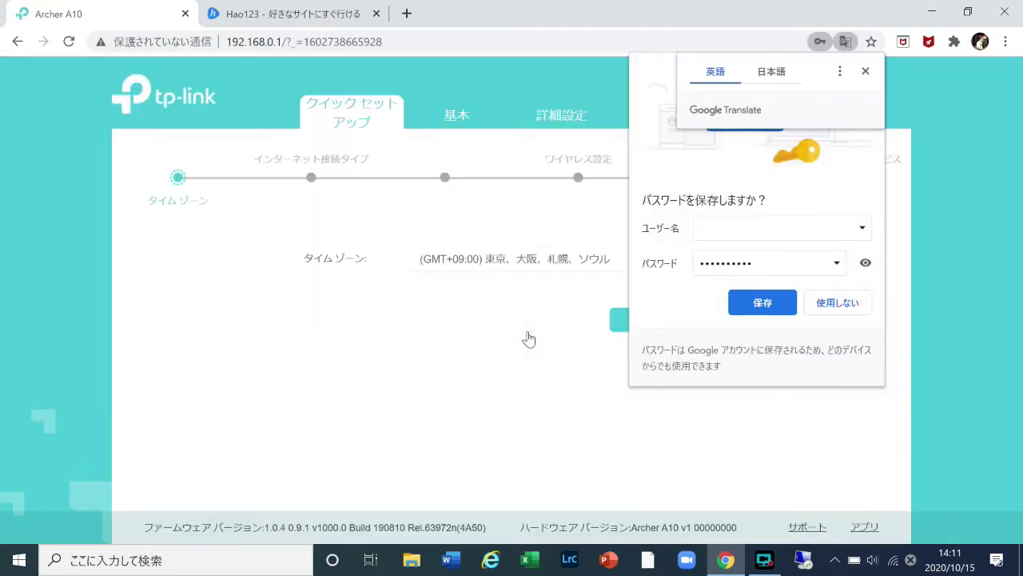
- Save the router password in the browser and accept the (GMT+09:00) Tokyo, Osaka, Sapporo, Seoul time zone in the quick setup
{"action": "left_click", "coordinate": [766, 304]}
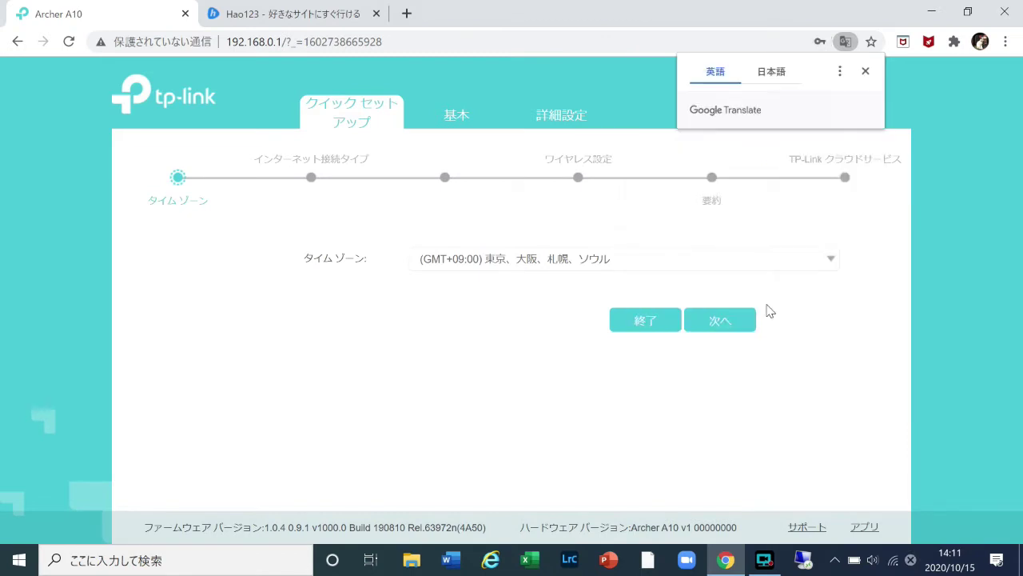
{"action": "left_click", "coordinate": [866, 71]}
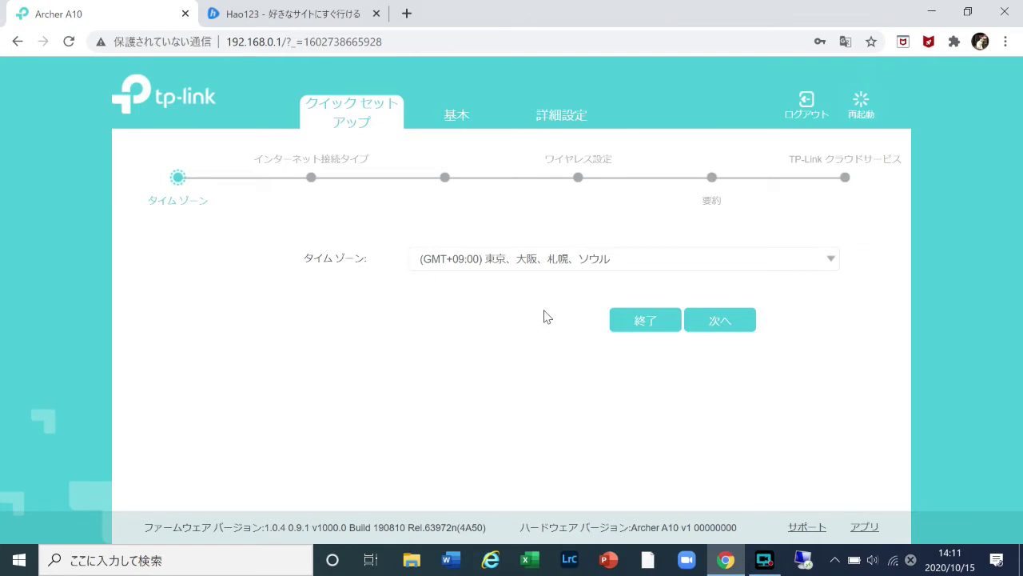
{"action": "left_click", "coordinate": [719, 320]}
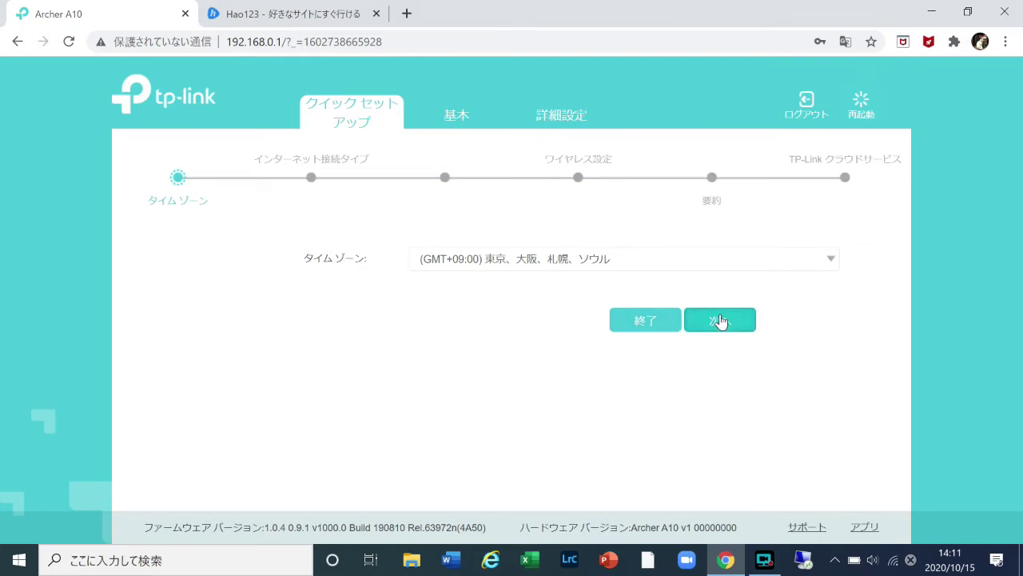
- Examine the router's basic network map with its internet details, and the internet and LAN sections of the advanced status page
{"action": "left_click", "coordinate": [456, 120]}
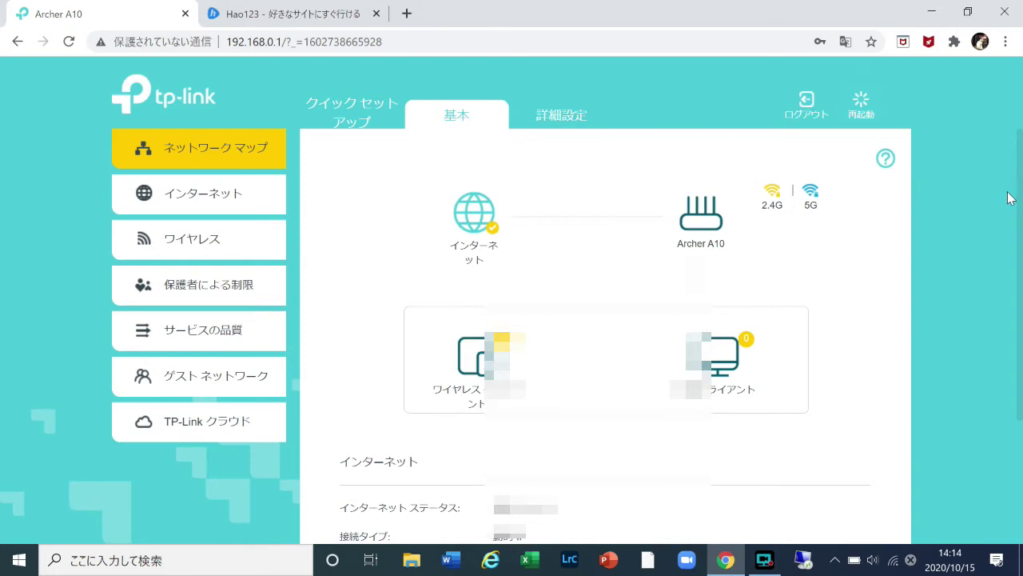
{"action": "scroll", "coordinate": [1009, 198], "scroll_direction": "down", "scroll_amount": 2}
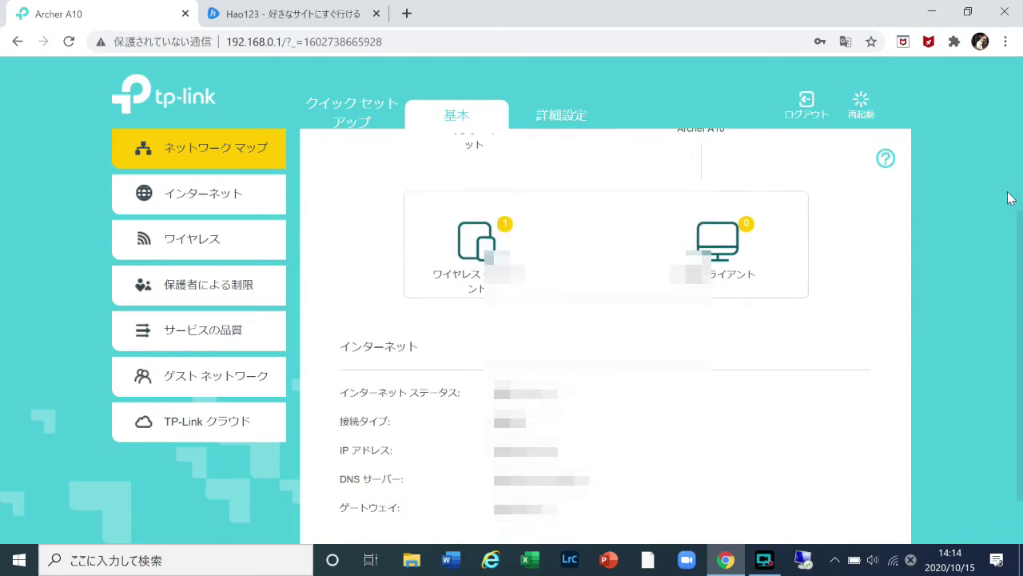
{"action": "scroll", "coordinate": [1010, 198], "scroll_direction": "down", "scroll_amount": 1}
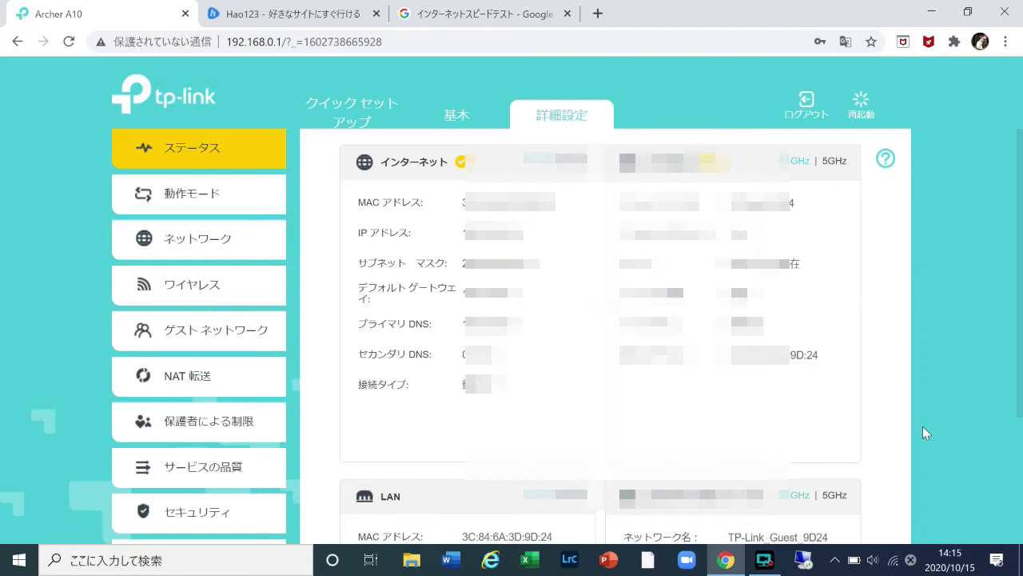
{"action": "scroll", "coordinate": [937, 419], "scroll_direction": "down", "scroll_amount": 2}
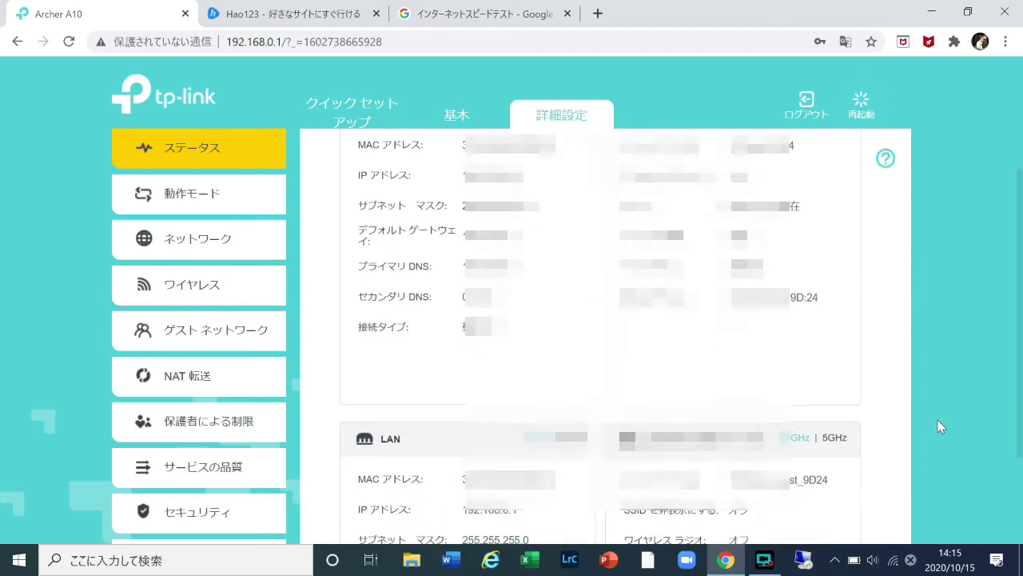
{"action": "scroll", "coordinate": [937, 419], "scroll_direction": "down", "scroll_amount": 1}
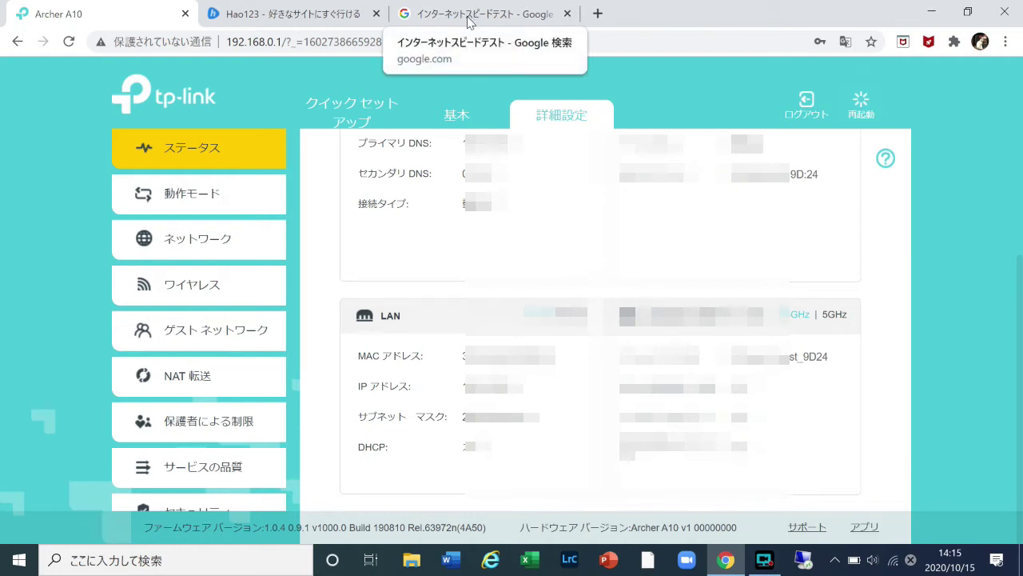
- Open the advanced wireless settings and examine the band steering and 2.4 GHz network options
{"action": "left_click", "coordinate": [190, 285]}
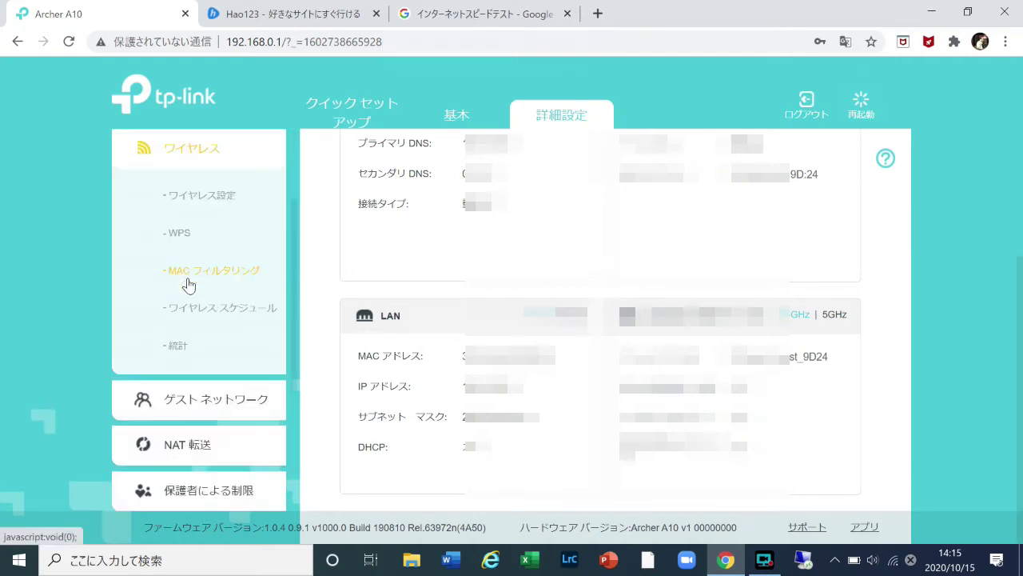
{"action": "left_click", "coordinate": [212, 205]}
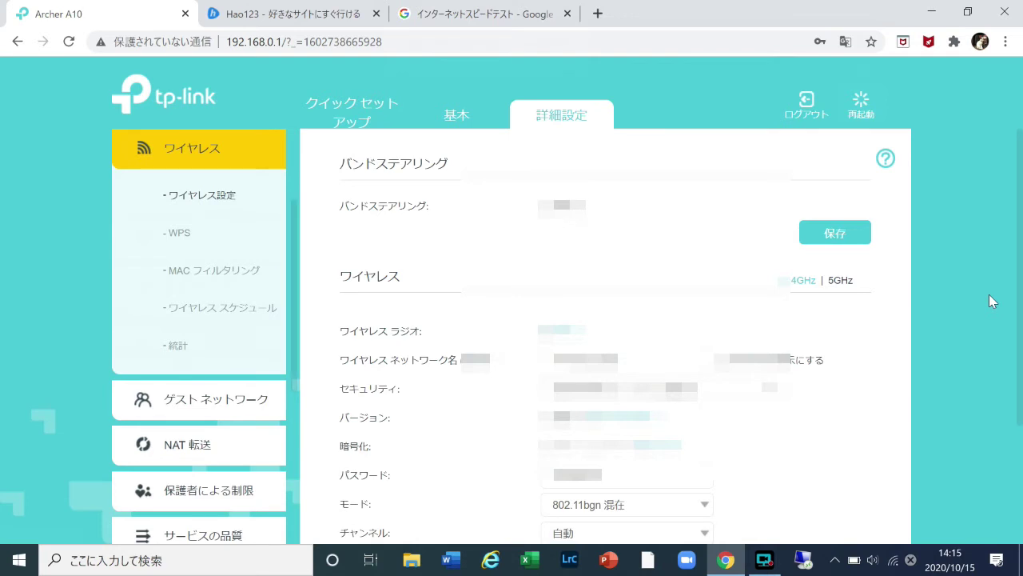
{"action": "scroll", "coordinate": [989, 294], "scroll_direction": "down", "scroll_amount": 2}
{"action": "scroll", "coordinate": [989, 294], "scroll_direction": "down", "scroll_amount": 1}
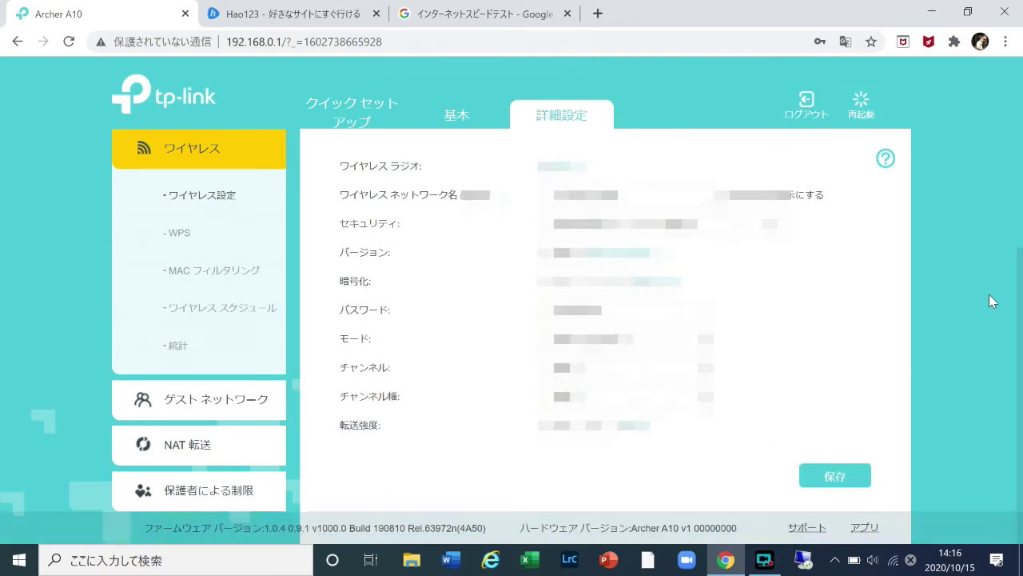
{"action": "scroll", "coordinate": [989, 294], "scroll_direction": "up", "scroll_amount": 2}
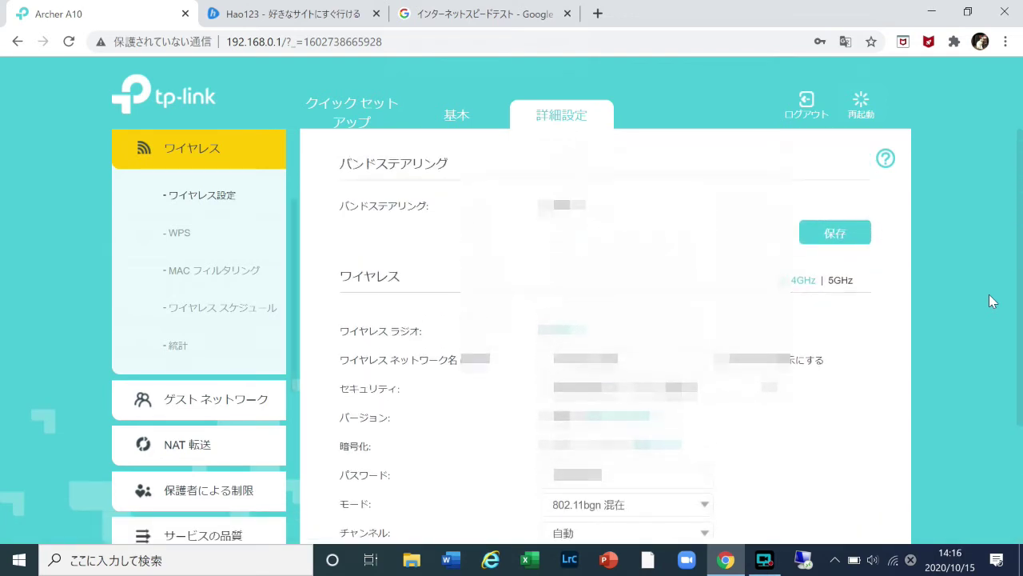
{"action": "scroll", "coordinate": [989, 294], "scroll_direction": "down", "scroll_amount": 2}
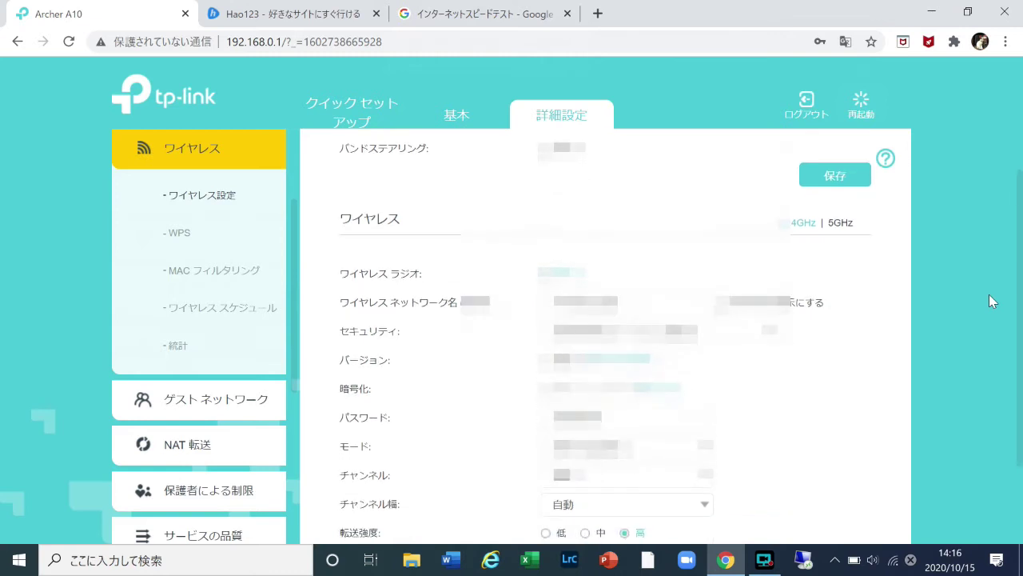
- Review the router's WPS, MAC filtering and wireless schedule pages, then collapse the wireless section
{"action": "left_click", "coordinate": [185, 244]}
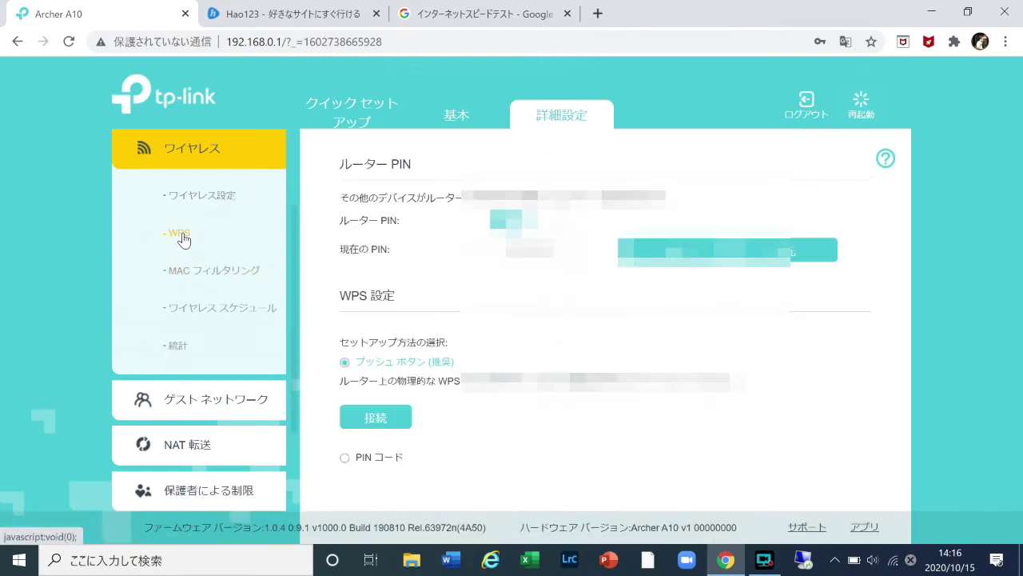
{"action": "left_click", "coordinate": [235, 279]}
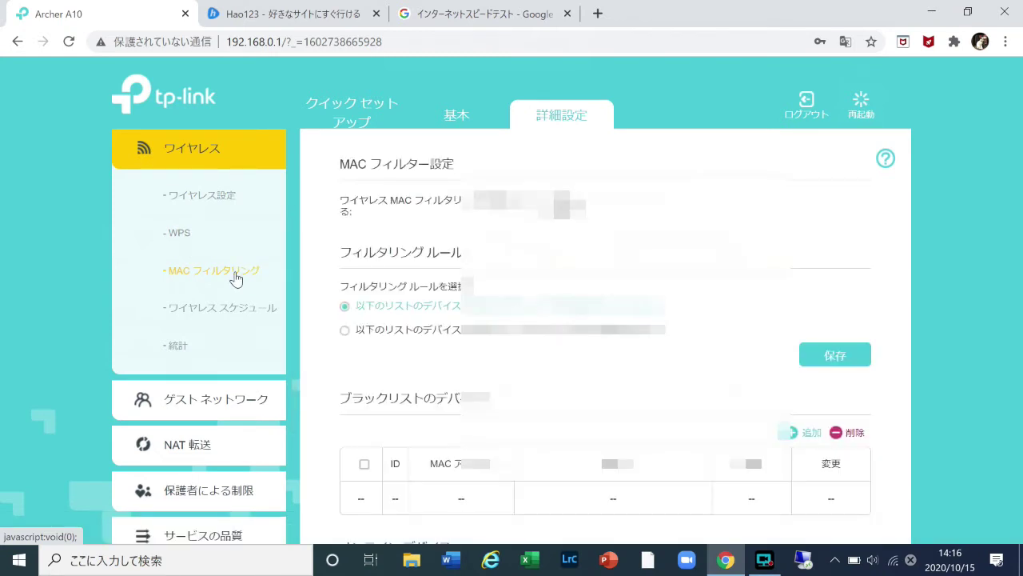
{"action": "left_click", "coordinate": [232, 318]}
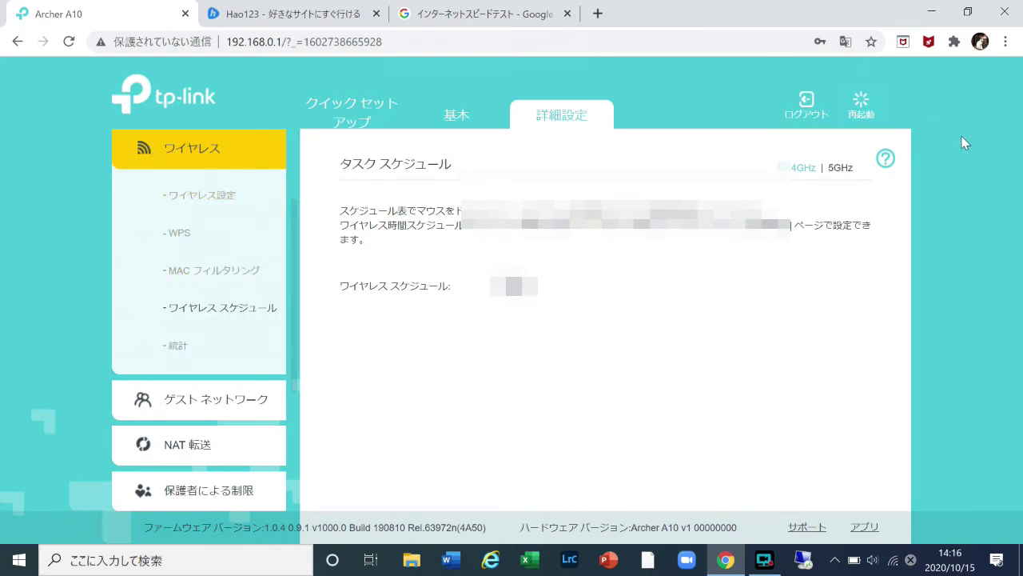
{"action": "left_click", "coordinate": [184, 160]}
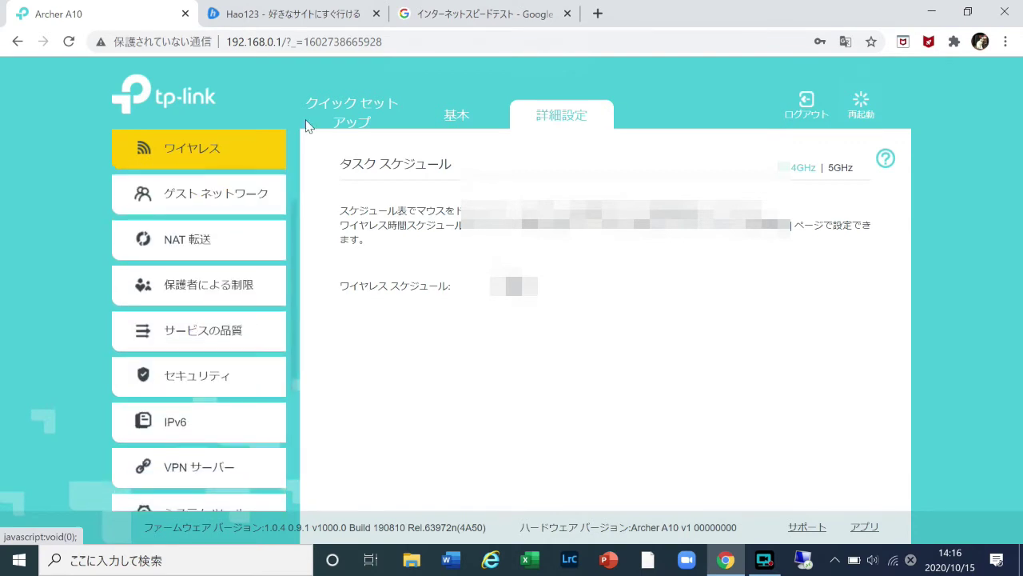
- Switch to the internet speed test search results and look through the browser bookmarks
{"action": "left_click", "coordinate": [441, 22]}
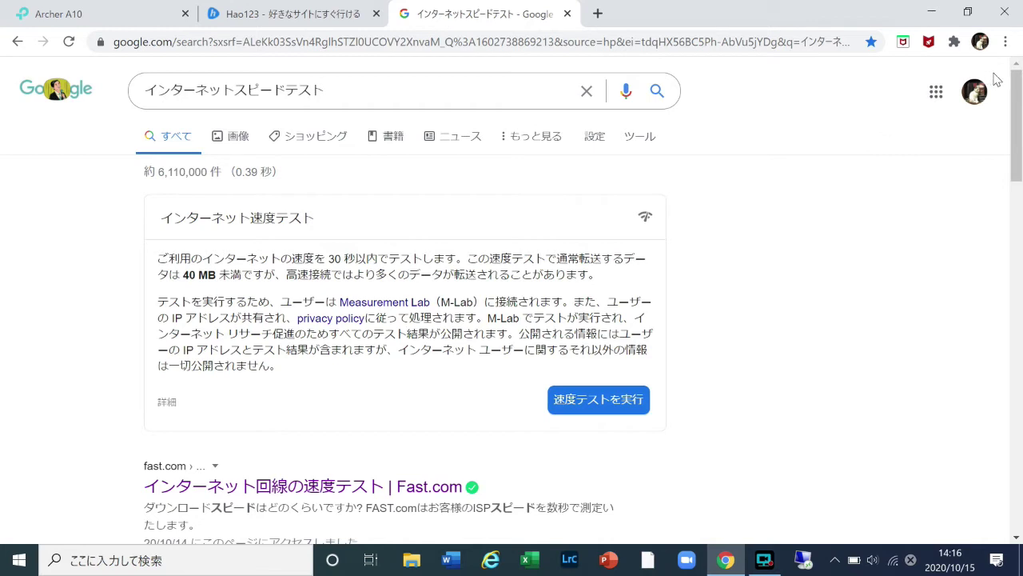
{"action": "left_click", "coordinate": [1006, 41]}
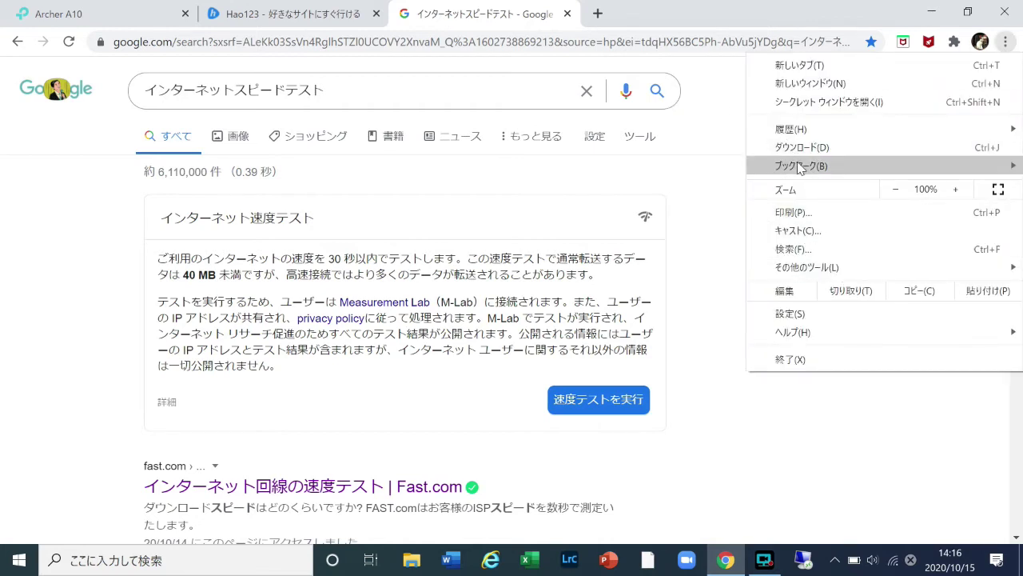
{"action": "mouse_move", "coordinate": [801, 166]}
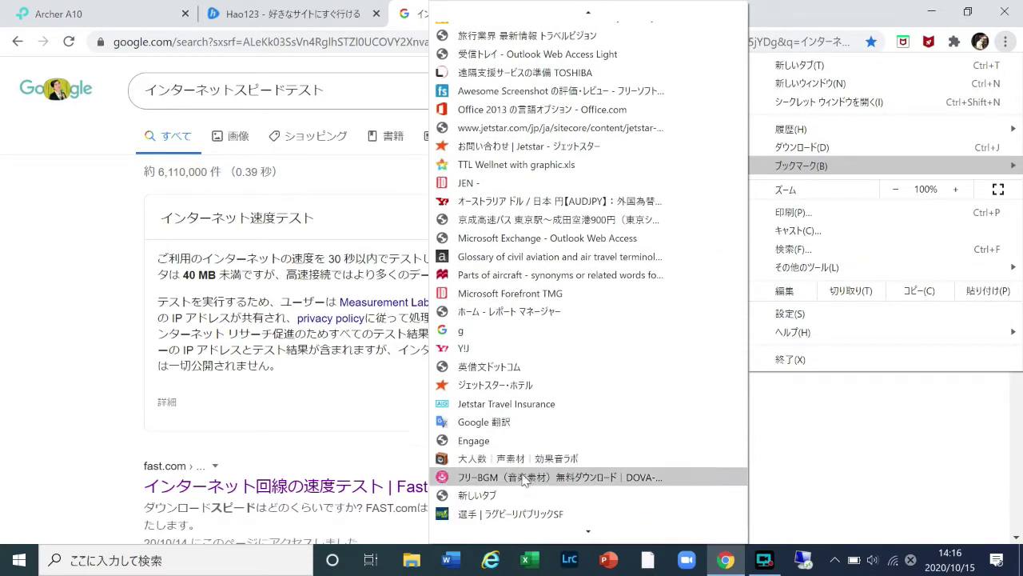
{"action": "left_click", "coordinate": [103, 400]}
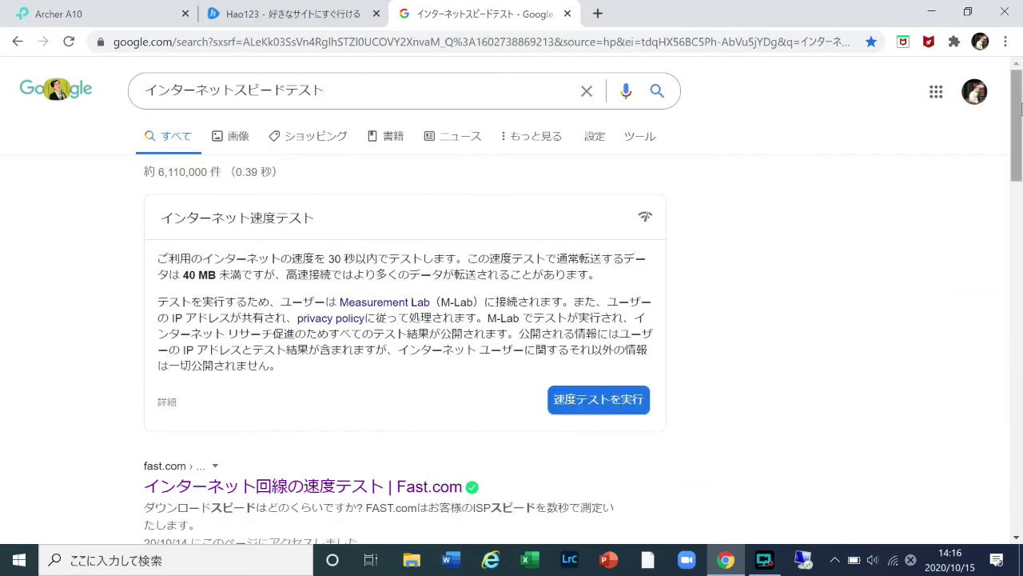
- Open the koneta.nifty.com article on internet line speed tests from the search results, then return to the results
{"action": "left_click_drag", "start_coordinate": [1019, 112], "coordinate": [1013, 250]}
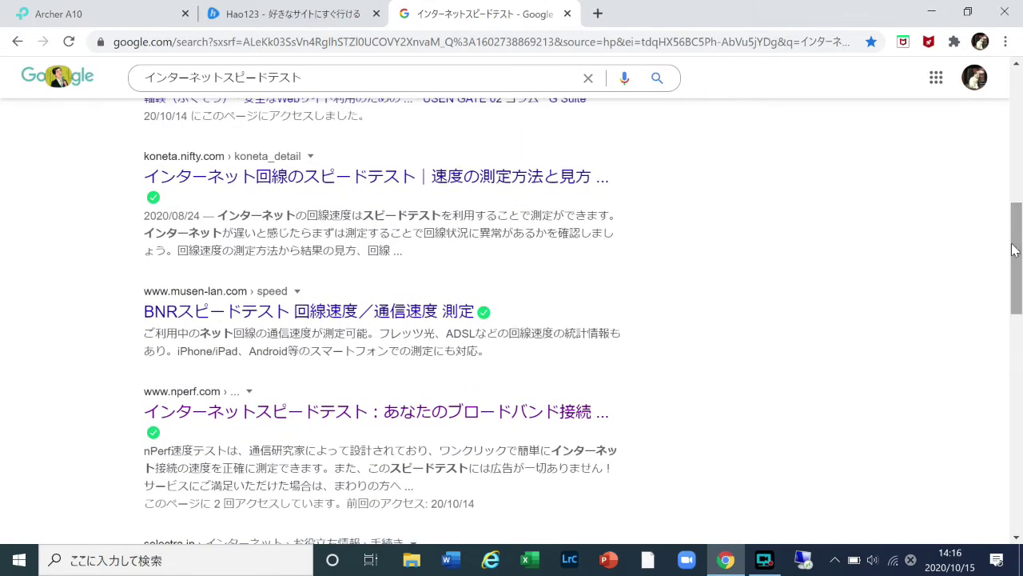
{"action": "left_click", "coordinate": [305, 179]}
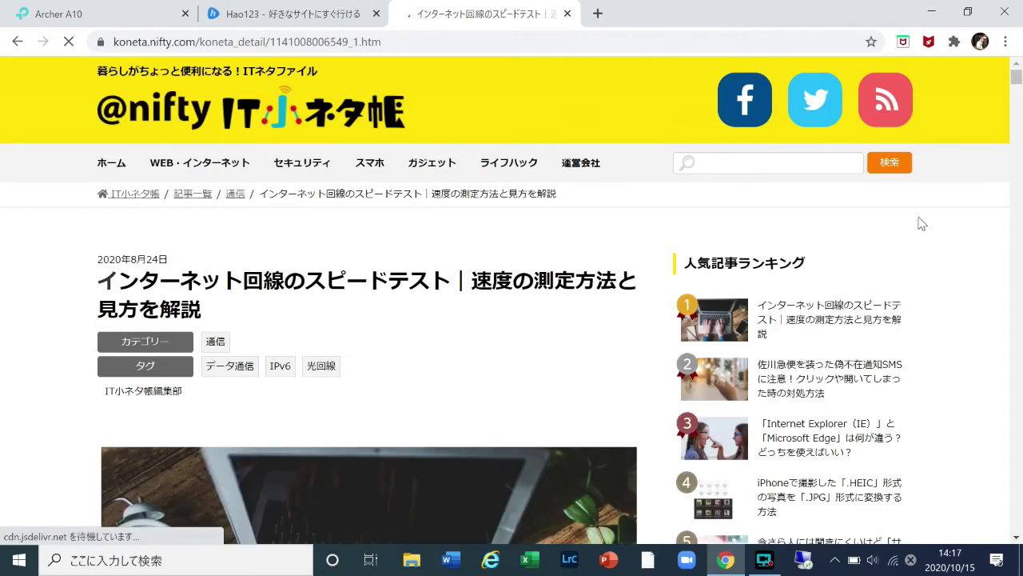
{"action": "left_click_drag", "start_coordinate": [1020, 76], "coordinate": [1015, 32]}
{"action": "left_click", "coordinate": [16, 44]}
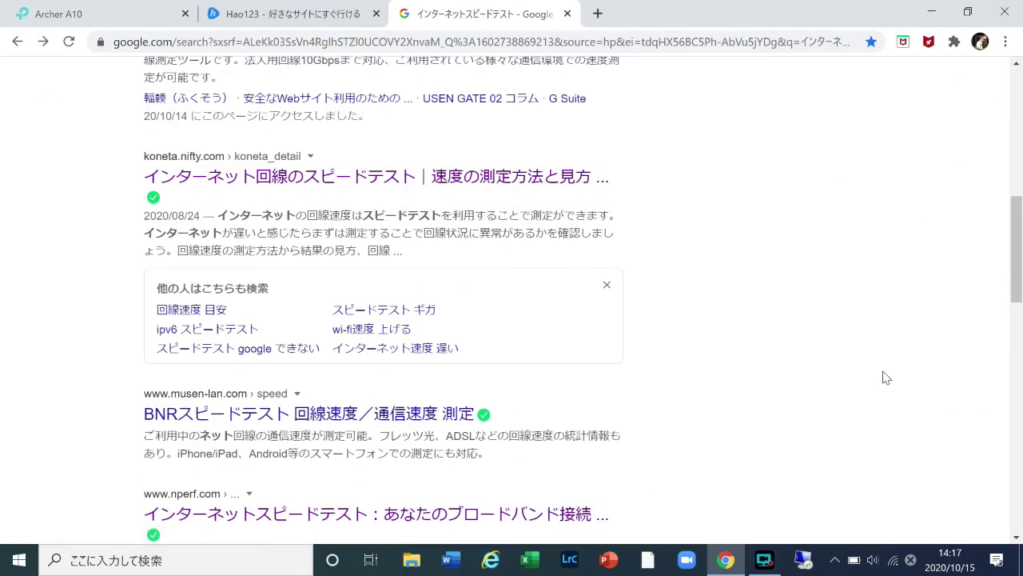
- Run Google's built-in internet speed test from the search results, then close the test window
{"action": "left_click_drag", "start_coordinate": [1017, 291], "coordinate": [1003, 178]}
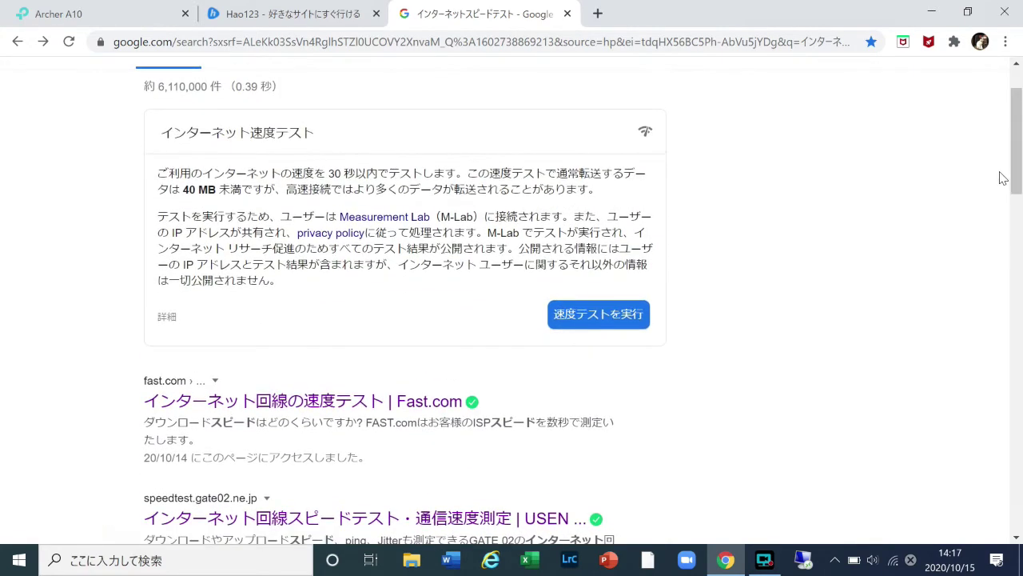
{"action": "left_click", "coordinate": [594, 313]}
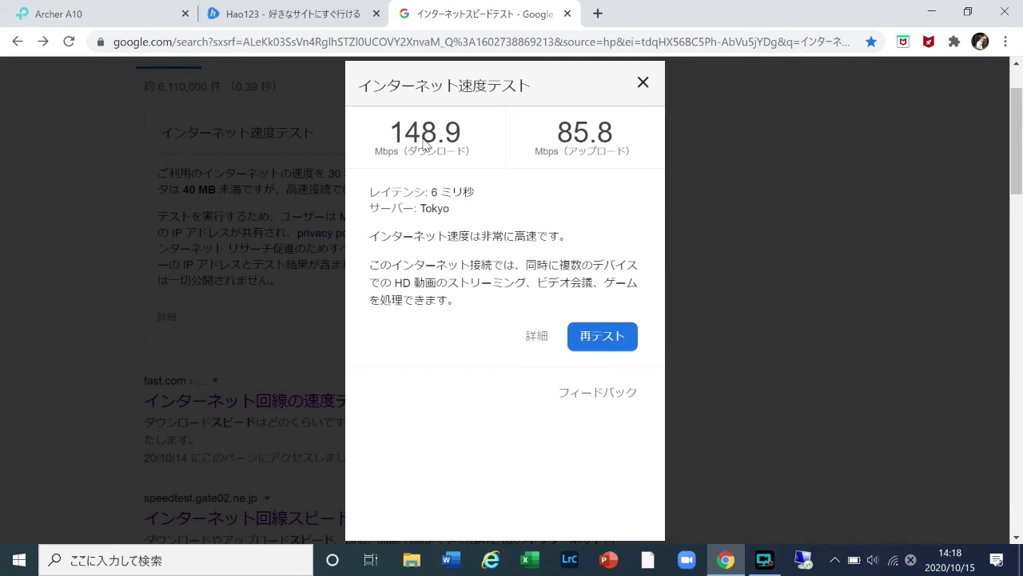
{"action": "left_click", "coordinate": [642, 83]}
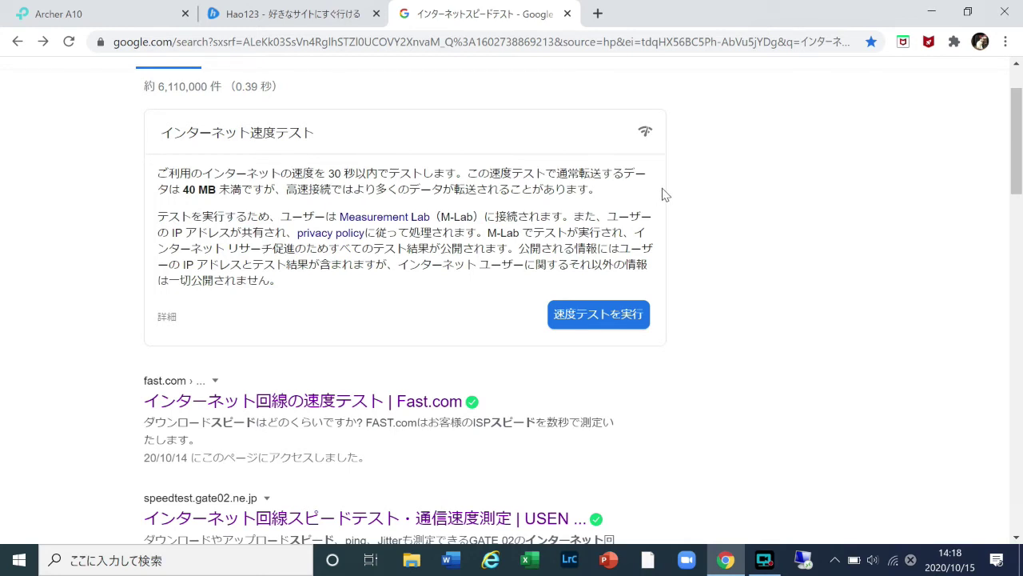
- Return to the router page and review its QoS, security, IPv6 and VPN server sections, then close the browser
{"action": "left_click", "coordinate": [127, 21]}
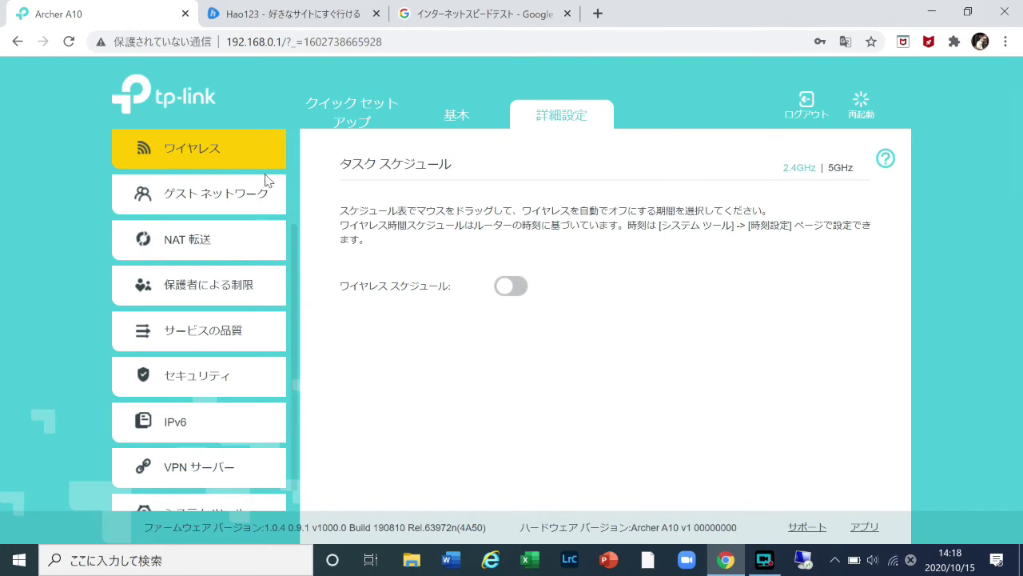
{"action": "left_click", "coordinate": [231, 329]}
{"action": "left_click", "coordinate": [221, 381]}
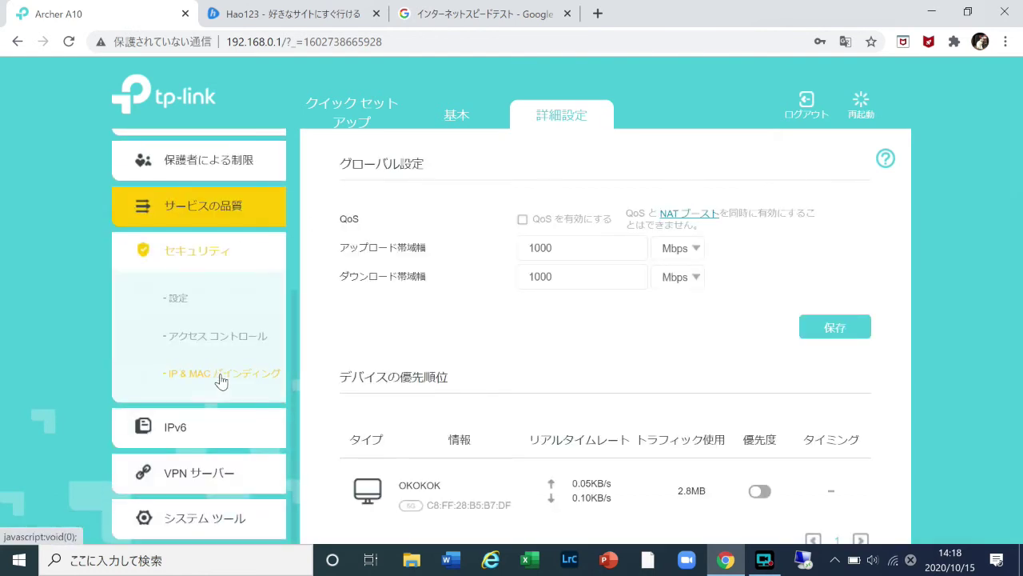
{"action": "left_click", "coordinate": [207, 444]}
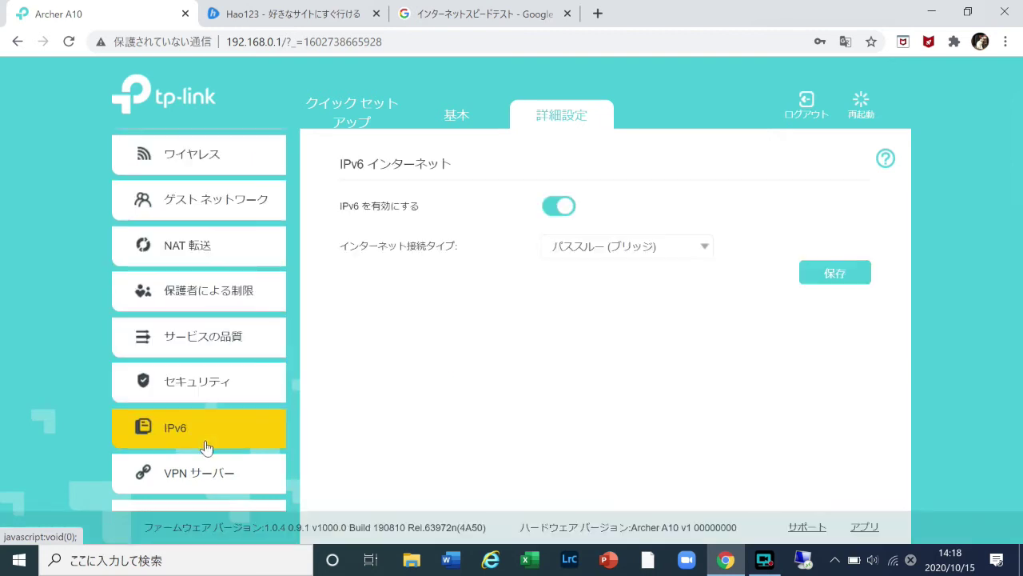
{"action": "left_click", "coordinate": [201, 477]}
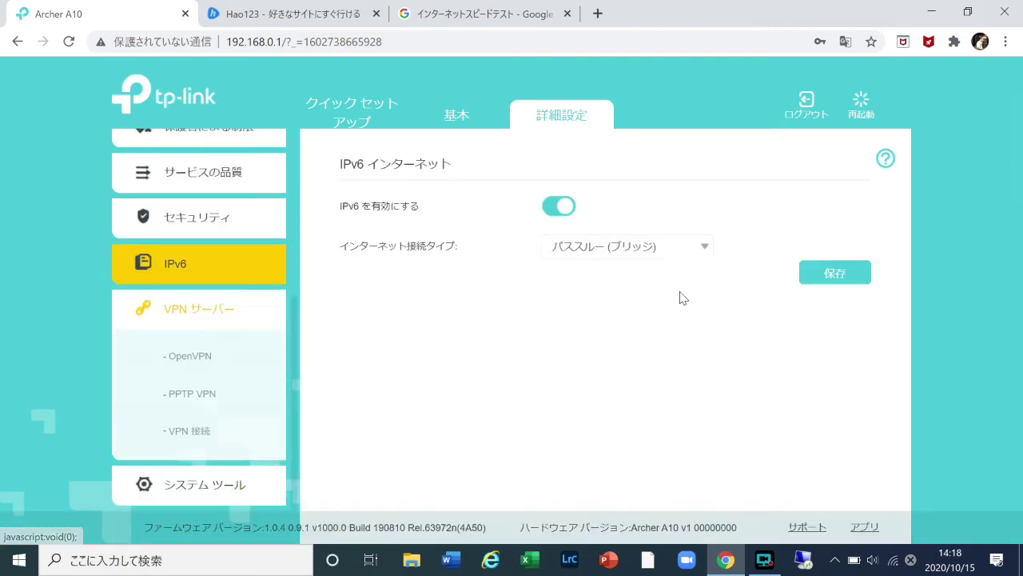
{"action": "left_click", "coordinate": [1017, 11]}
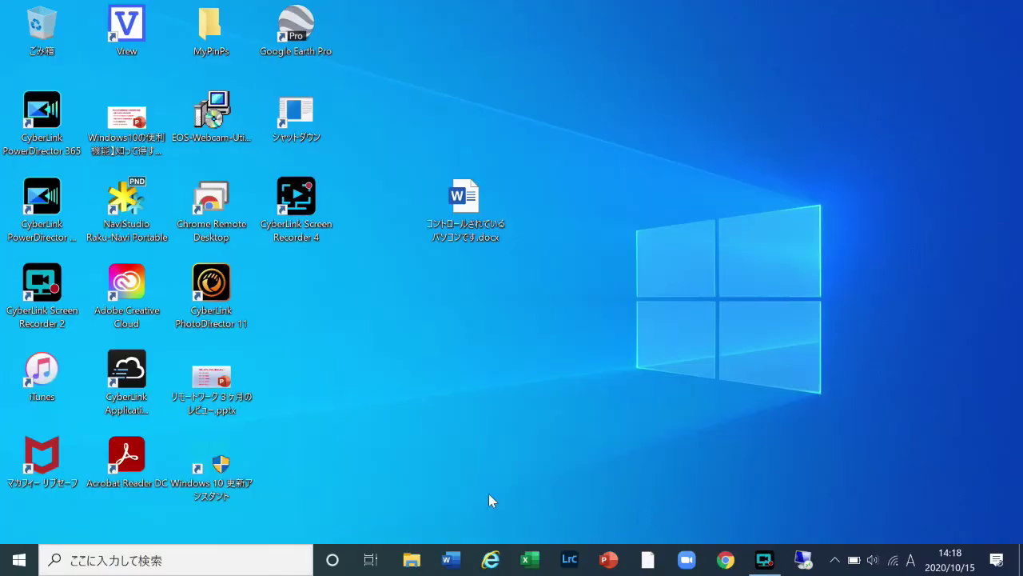
- Reopen Chrome, load YouTube in a new tab and view the channel's uploaded videos in YouTube Studio
{"action": "left_click", "coordinate": [727, 562]}
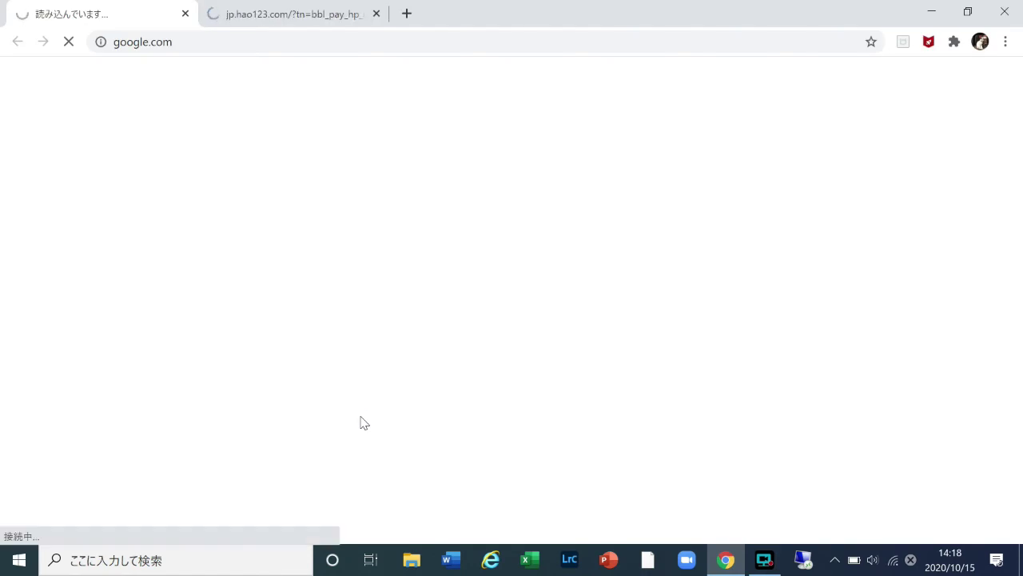
{"action": "left_click", "coordinate": [406, 14]}
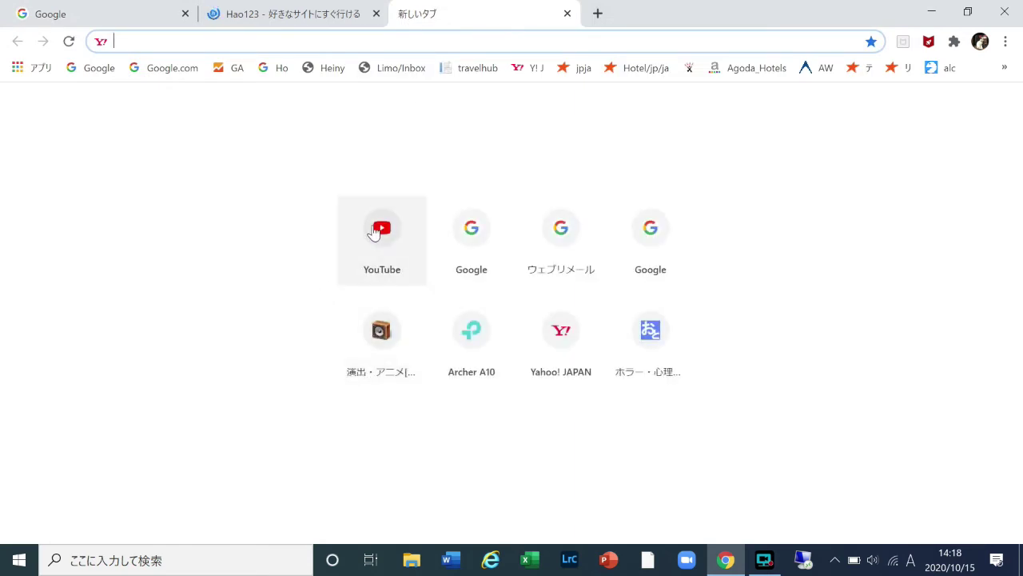
{"action": "left_click", "coordinate": [375, 232]}
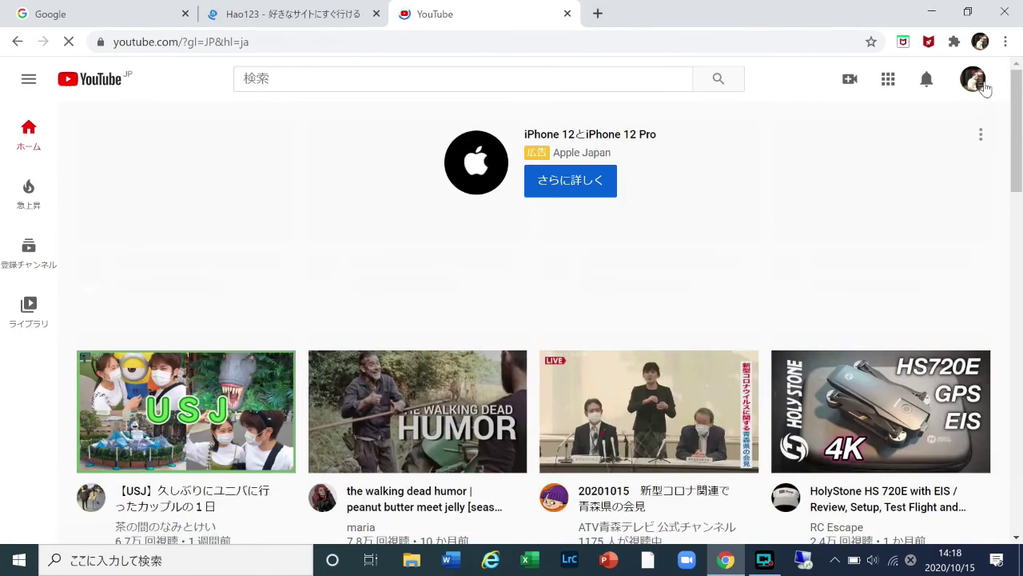
{"action": "left_click", "coordinate": [980, 83]}
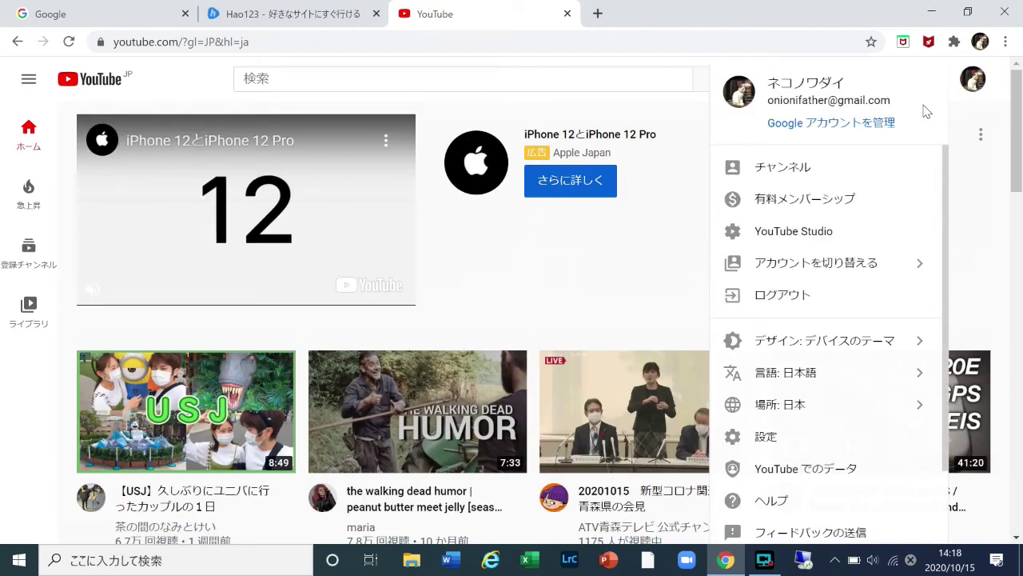
{"action": "left_click", "coordinate": [817, 230]}
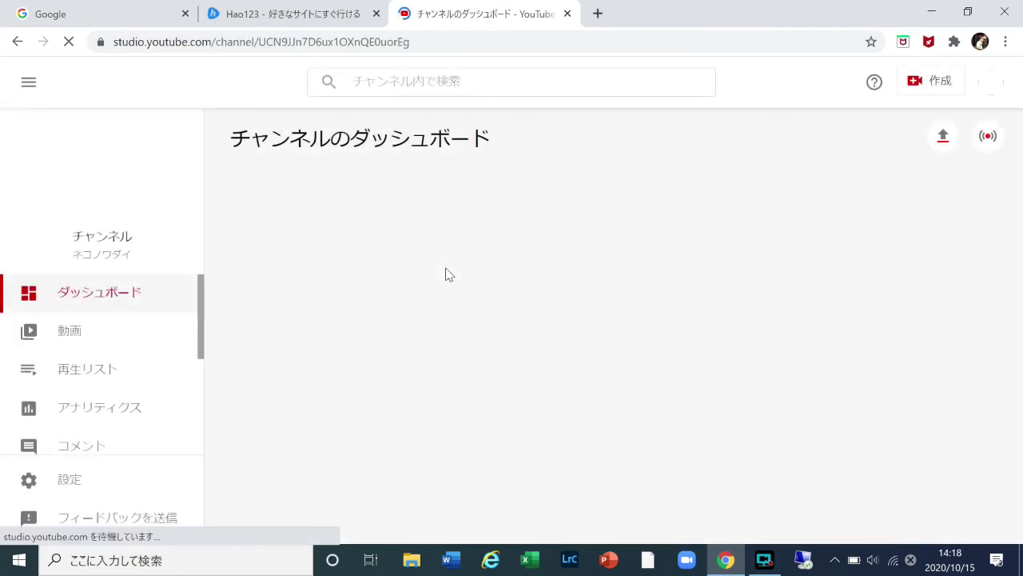
{"action": "left_click", "coordinate": [124, 330]}
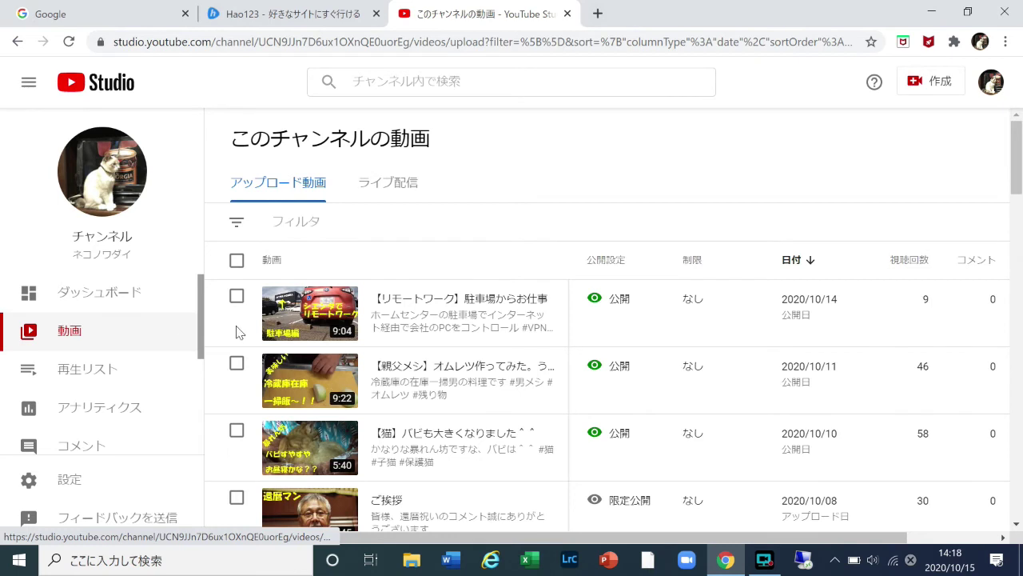
{"action": "mouse_move", "coordinate": [312, 327]}
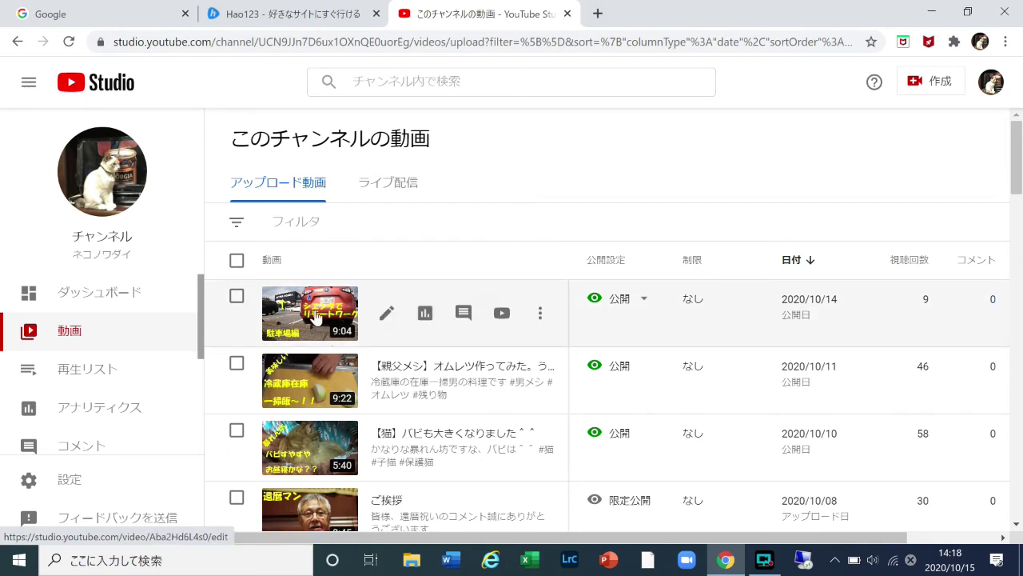
- Play the video 【リモートワーク】駐車場からお仕事 from the videos page of the user's own YouTube channel, then close the browser
{"action": "left_click", "coordinate": [989, 88]}
{"action": "left_click", "coordinate": [824, 199]}
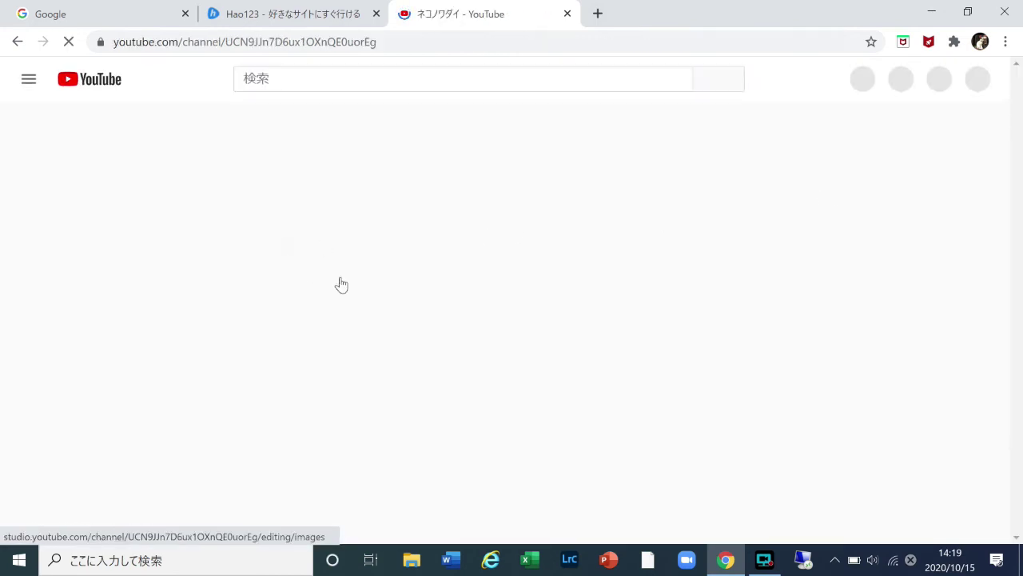
{"action": "left_click", "coordinate": [264, 371]}
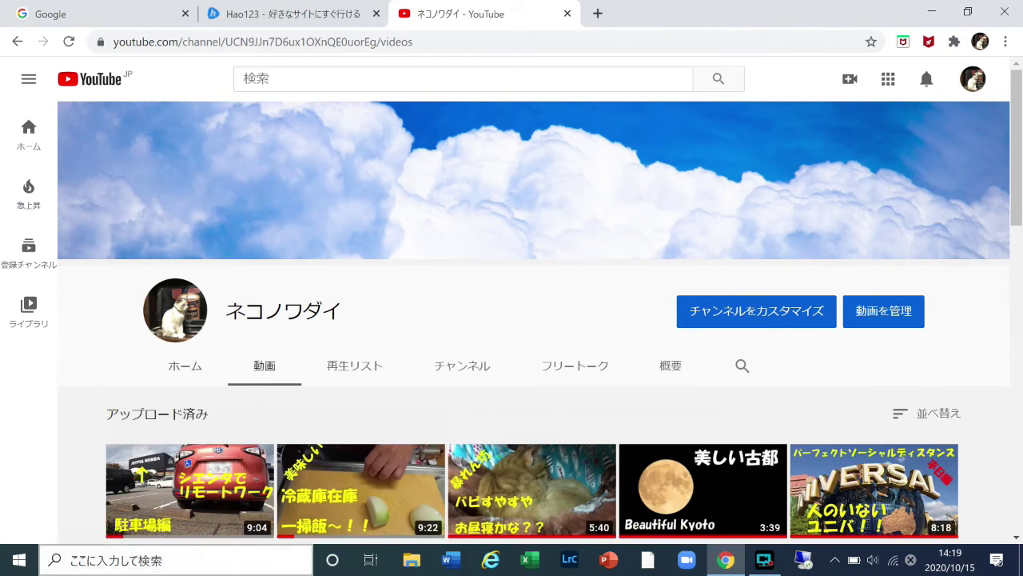
{"action": "mouse_move", "coordinate": [195, 499]}
{"action": "left_click", "coordinate": [195, 499]}
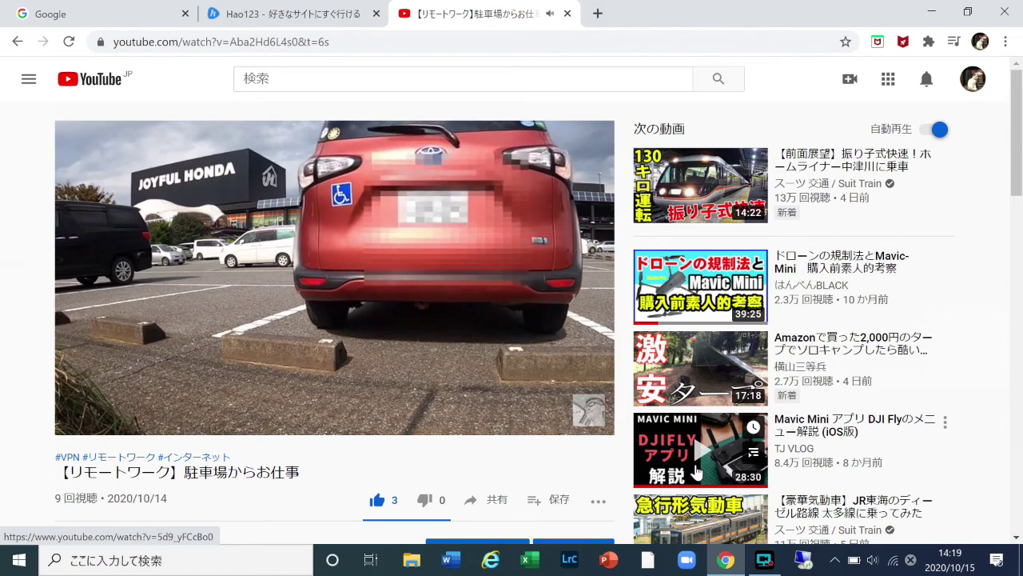
{"action": "mouse_move", "coordinate": [367, 269]}
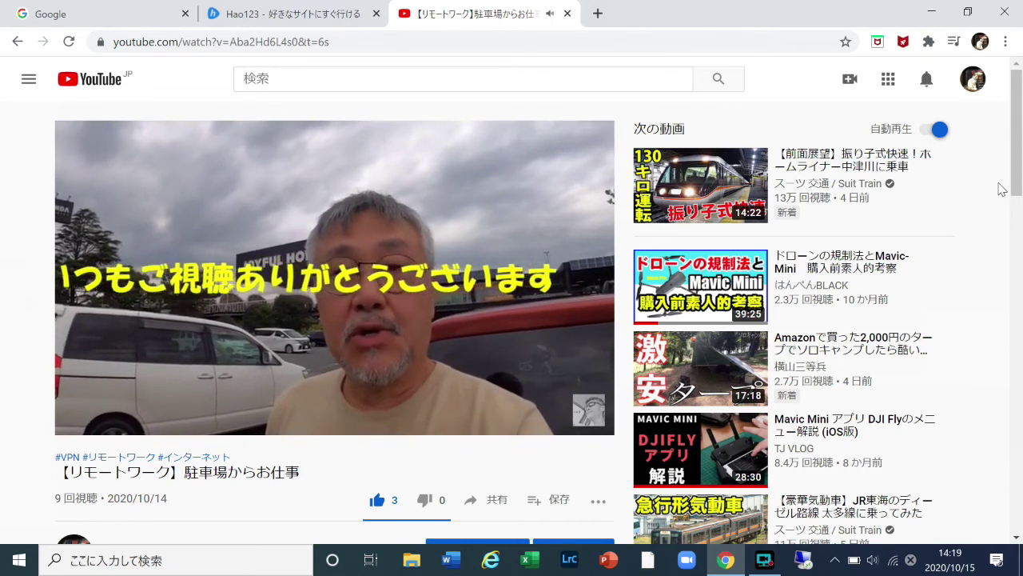
{"action": "left_click", "coordinate": [1005, 13]}
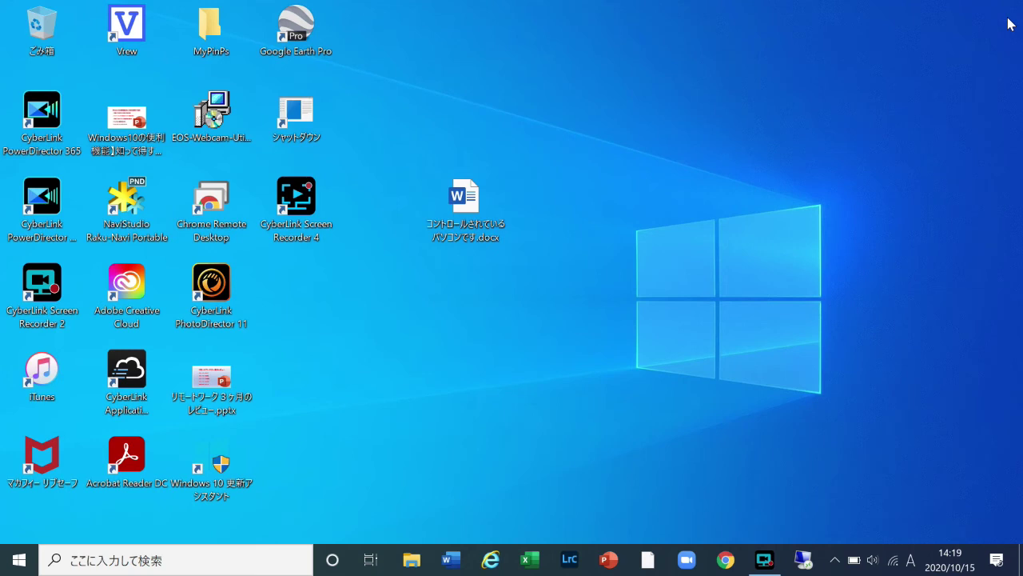